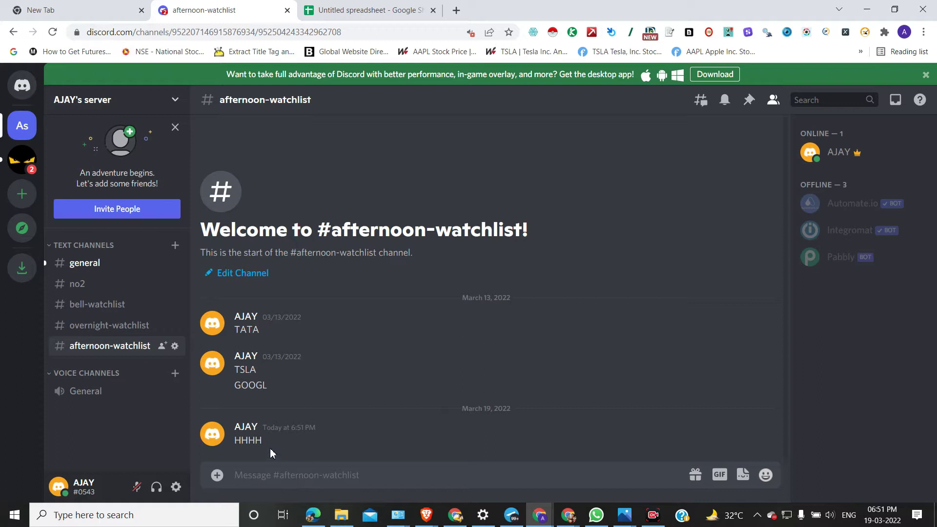
Copy the HHHH message text from Discord's afternoon-watchlist channel
{"action": "left_click", "coordinate": [328, 10]}
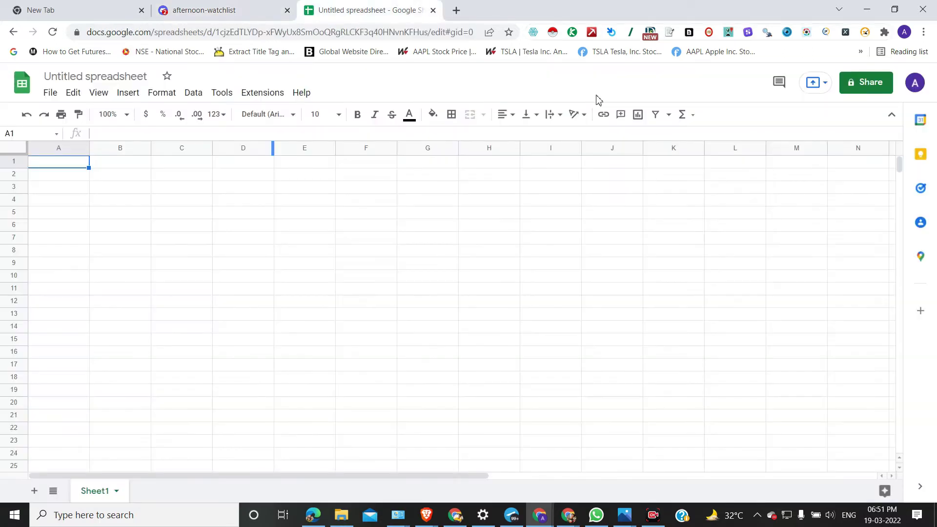
{"action": "left_click", "coordinate": [211, 216]}
{"action": "left_click", "coordinate": [167, 177]}
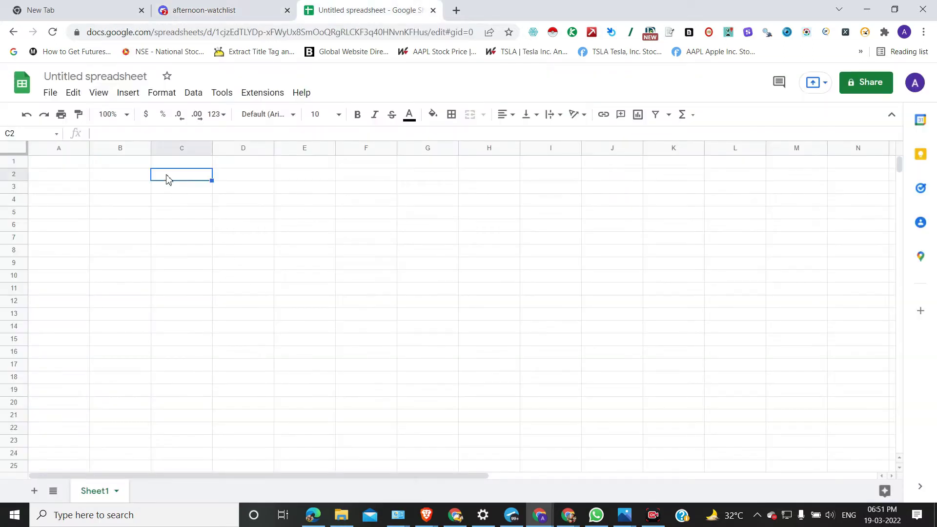
{"action": "left_click", "coordinate": [220, 9]}
{"action": "left_click_drag", "start_coordinate": [273, 443], "coordinate": [240, 441]}
{"action": "right_click", "coordinate": [237, 441]}
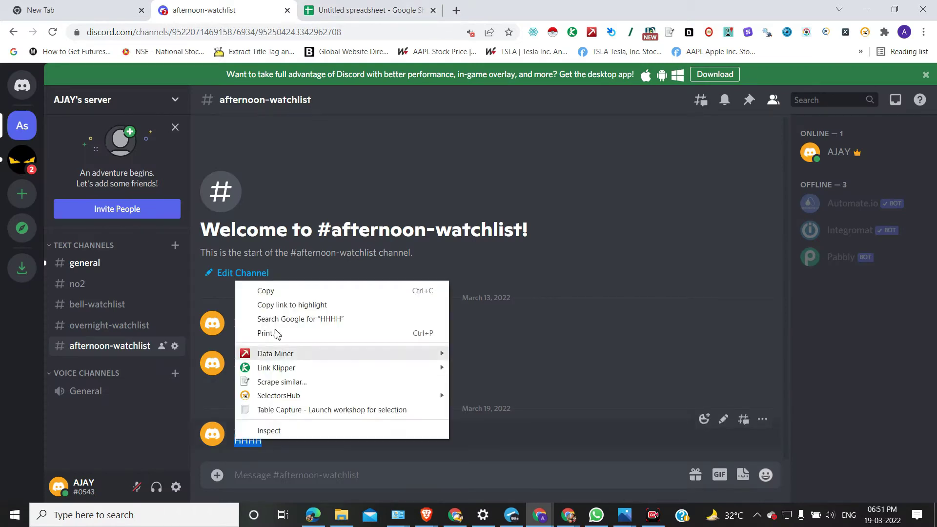
{"action": "left_click", "coordinate": [281, 295]}
Paste the copied Discord message into cell B1 of the Google Sheets spreadsheet
{"action": "left_click", "coordinate": [342, 10]}
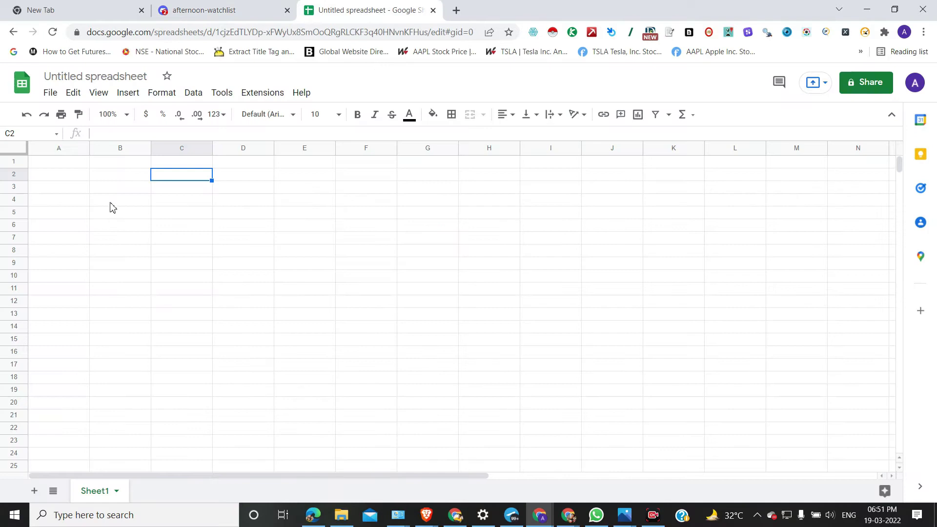
{"action": "left_click", "coordinate": [112, 176]}
{"action": "right_click", "coordinate": [123, 167]}
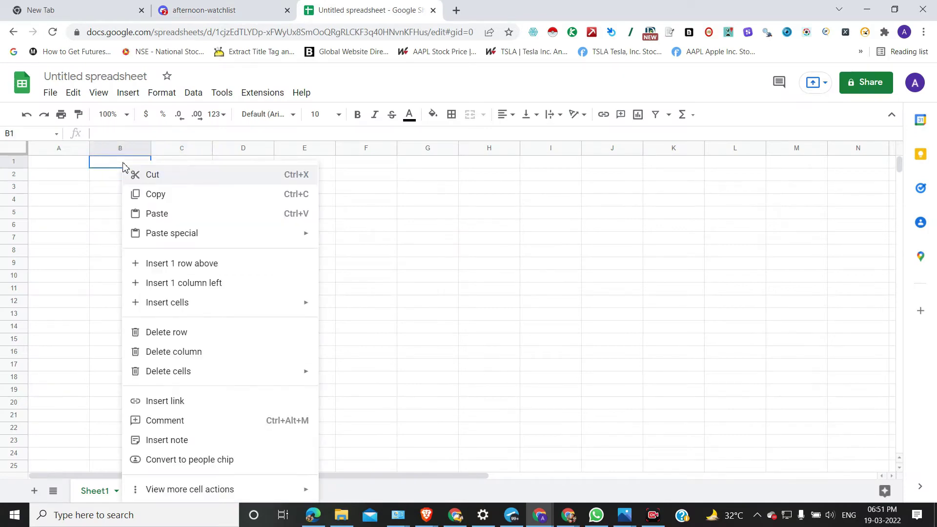
{"action": "left_click", "coordinate": [157, 212]}
{"action": "left_click", "coordinate": [146, 202]}
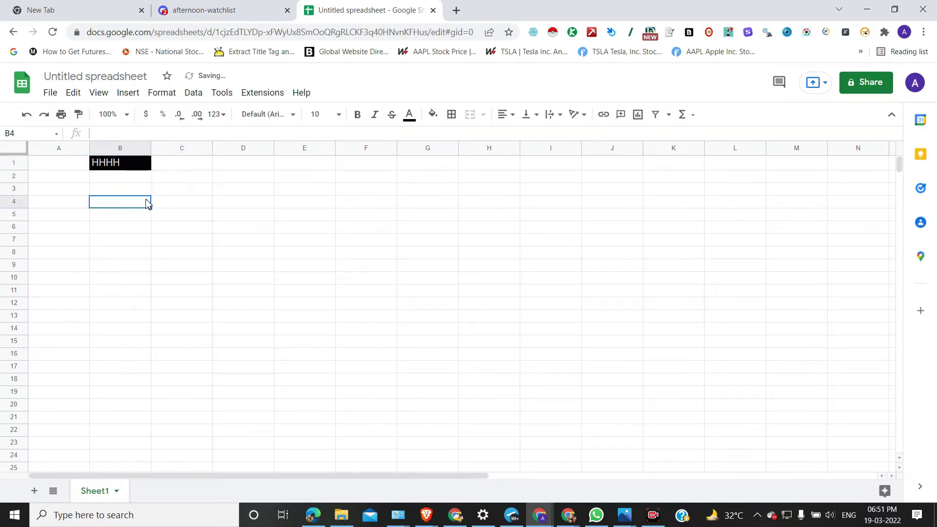
Clear the pasted content and formatting from cells B1:D1
{"action": "left_click_drag", "start_coordinate": [170, 168], "coordinate": [113, 167]}
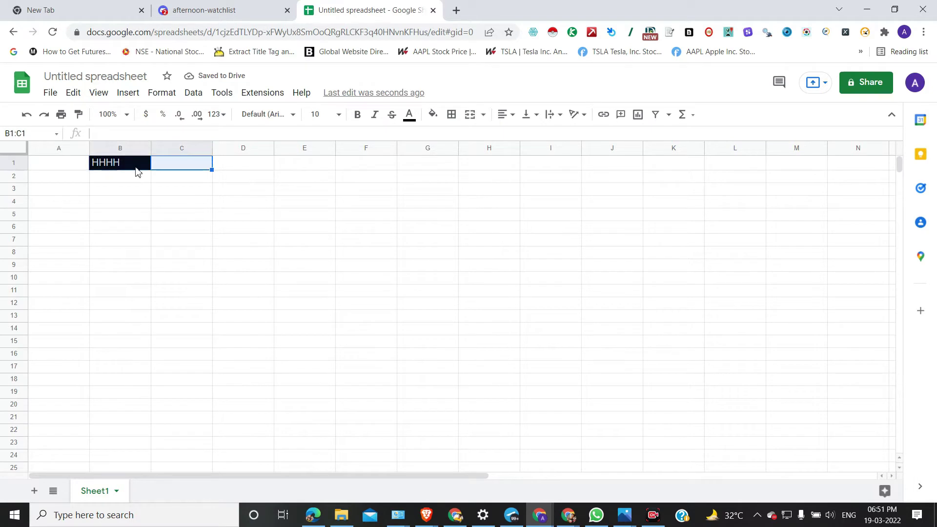
{"action": "left_click", "coordinate": [177, 164]}
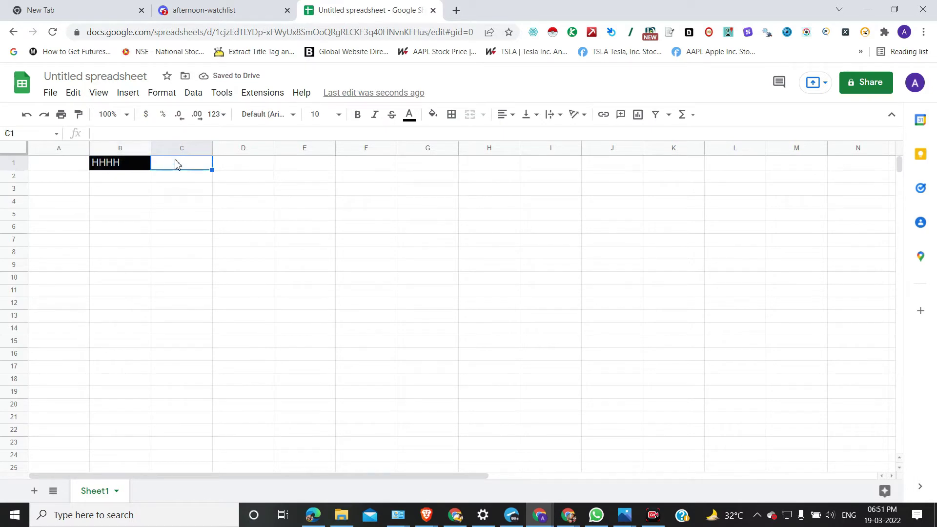
{"action": "left_click_drag", "start_coordinate": [214, 176], "coordinate": [210, 176]}
{"action": "left_click", "coordinate": [220, 167]}
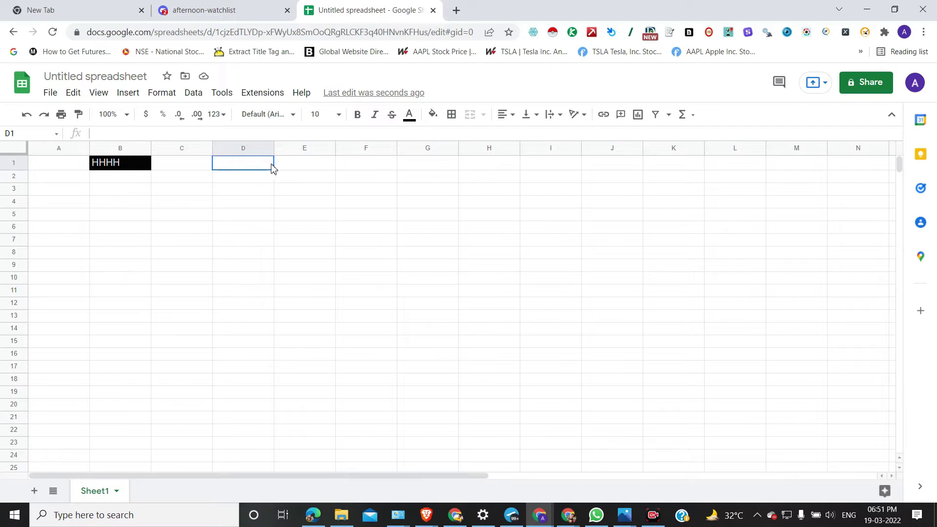
{"action": "left_click_drag", "start_coordinate": [157, 168], "coordinate": [144, 171]}
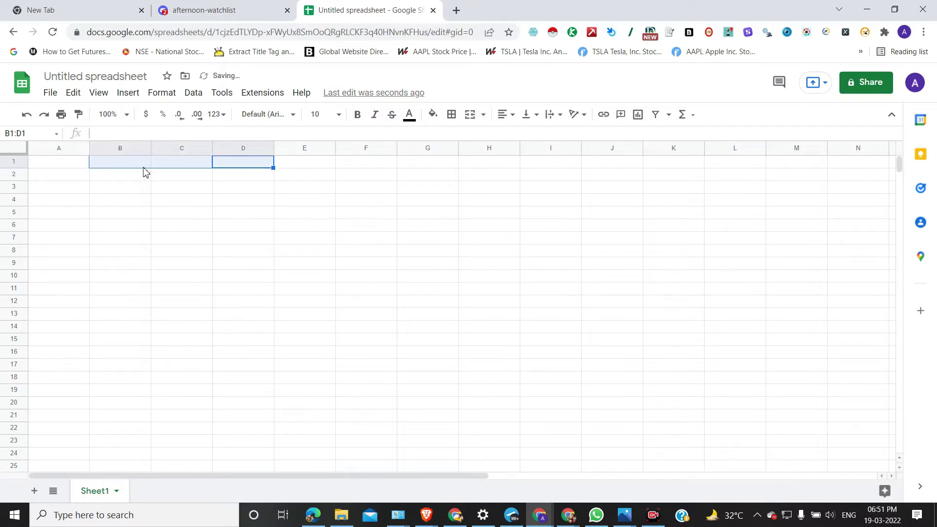
{"action": "left_click", "coordinate": [178, 192]}
Switch to Discord and create a public text channel named "text" in the server
{"action": "left_click", "coordinate": [213, 4]}
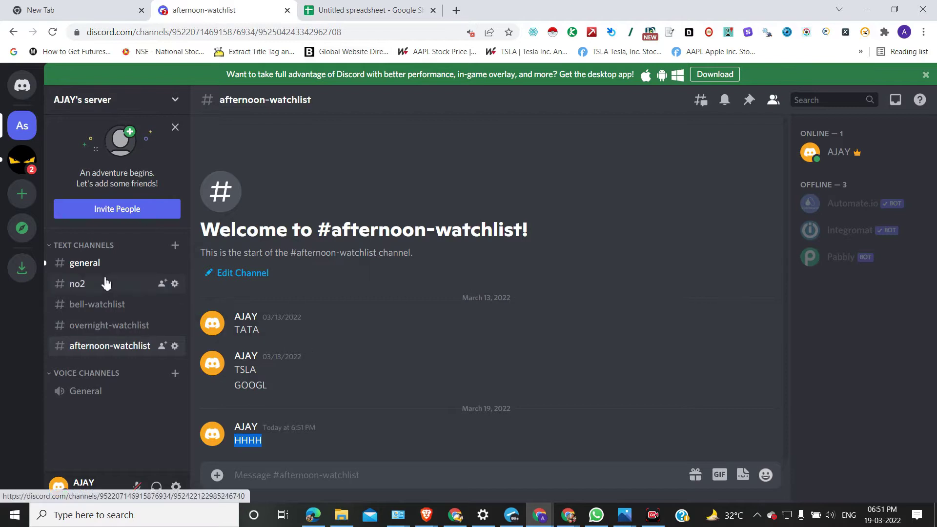
{"action": "left_click", "coordinate": [175, 246]}
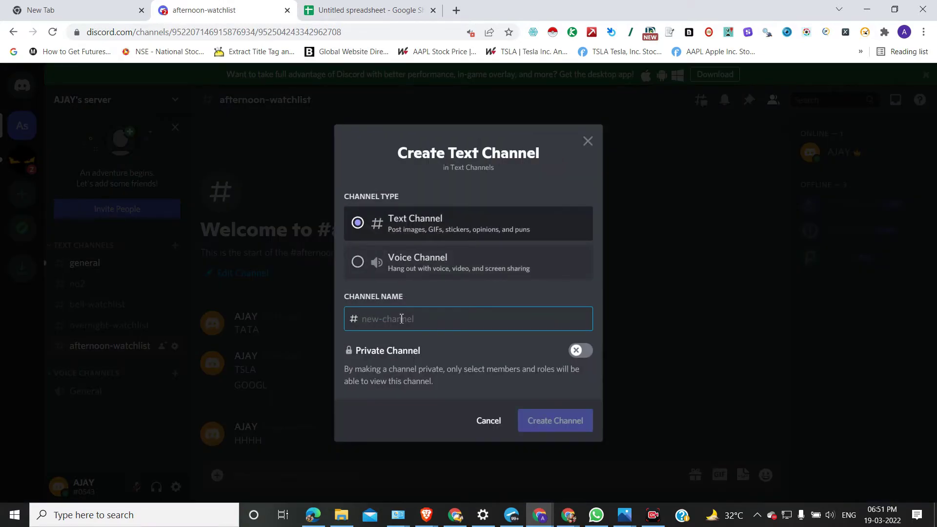
{"action": "type", "text": "te"}
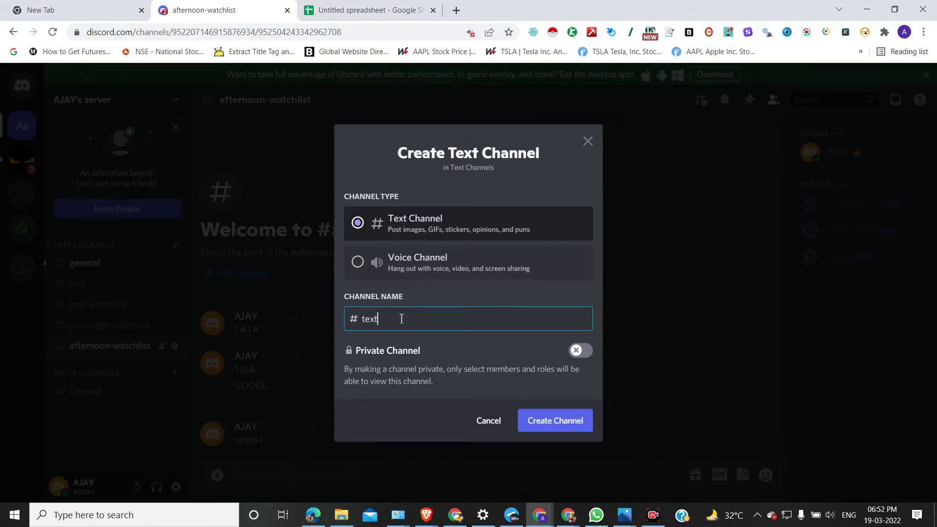
{"action": "type", "text": "xt"}
{"action": "left_click", "coordinate": [536, 421]}
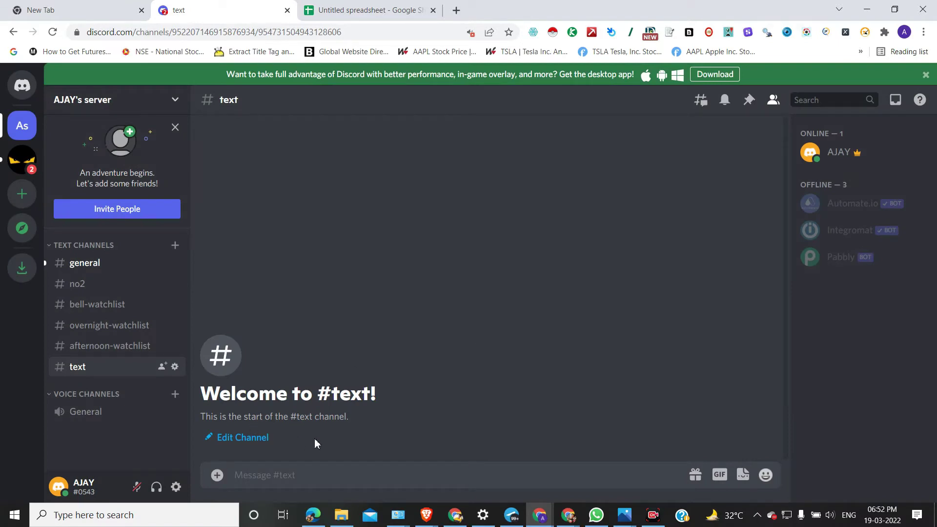
Search Google for INTROGOMAT in a new browser tab and open the Integromat website from the results
{"action": "left_click", "coordinate": [456, 10]}
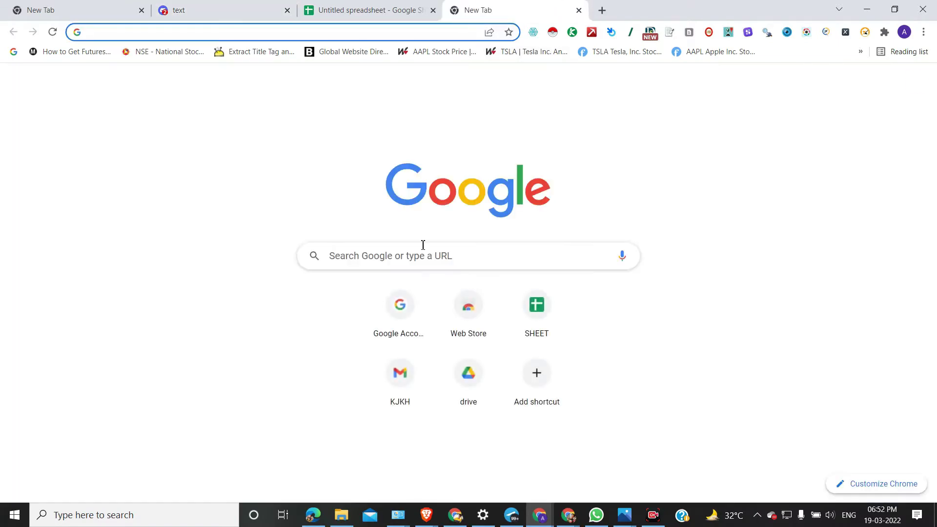
{"action": "left_click", "coordinate": [414, 259]}
{"action": "type", "text": "INTROGOMAT"}
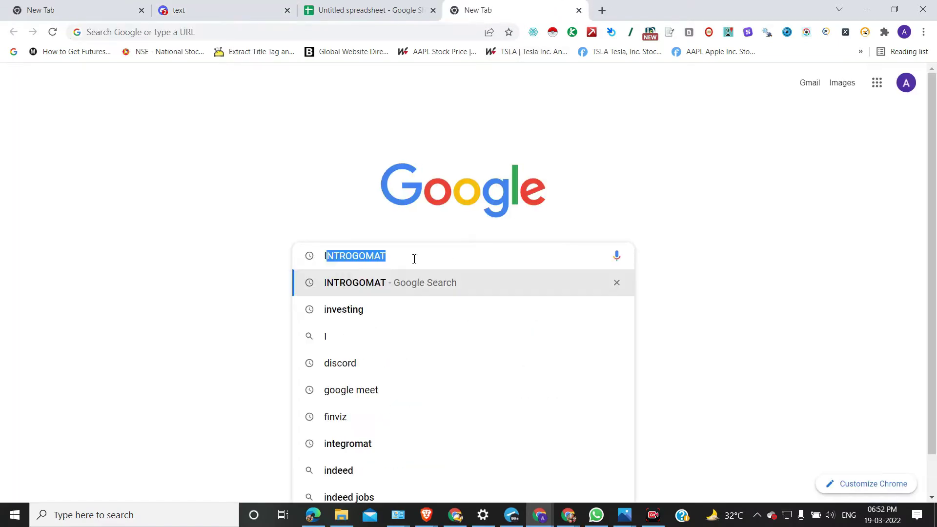
{"action": "left_click", "coordinate": [407, 293]}
{"action": "scroll", "coordinate": [226, 310], "scroll_direction": "down", "scroll_amount": 3}
{"action": "left_click", "coordinate": [203, 269]}
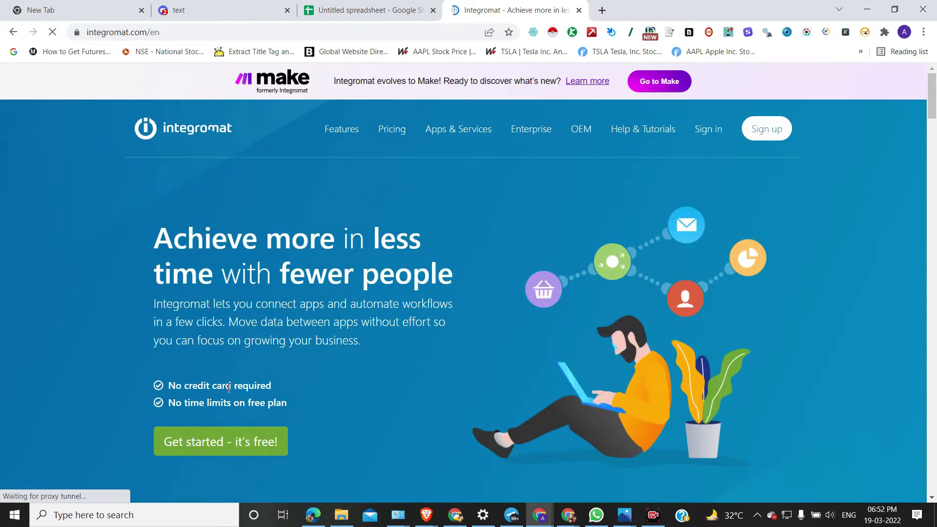
Sign in to Integromat with Google and continue through the Make sign-up page using the Google account
{"action": "left_click", "coordinate": [703, 130]}
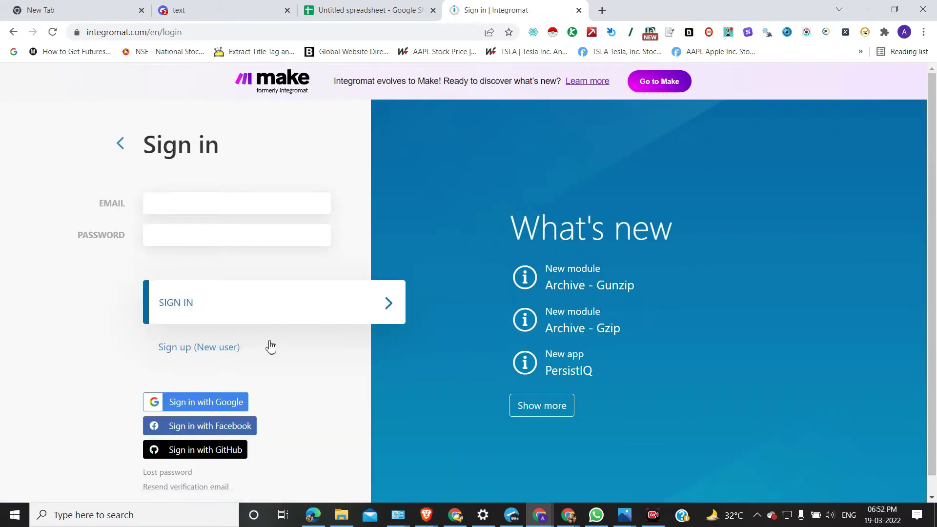
{"action": "left_click", "coordinate": [224, 405]}
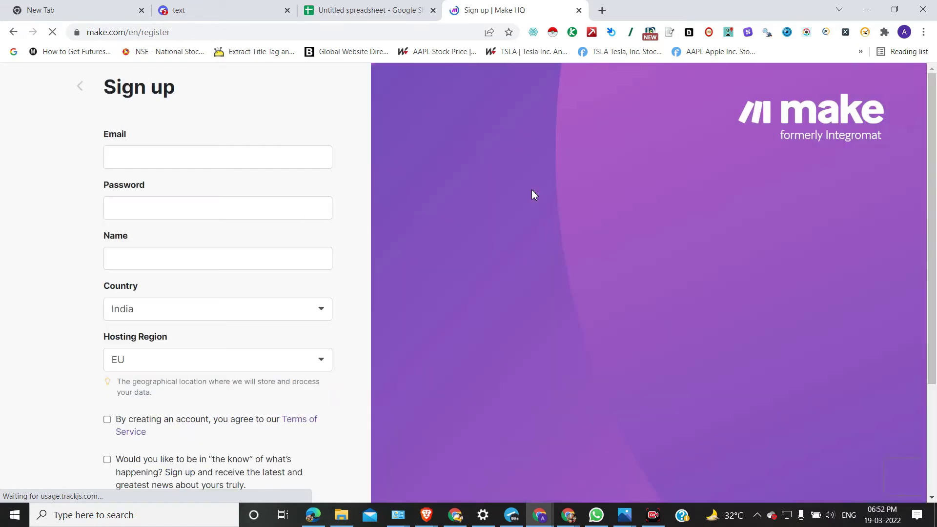
{"action": "scroll", "coordinate": [240, 297], "scroll_direction": "down", "scroll_amount": 3}
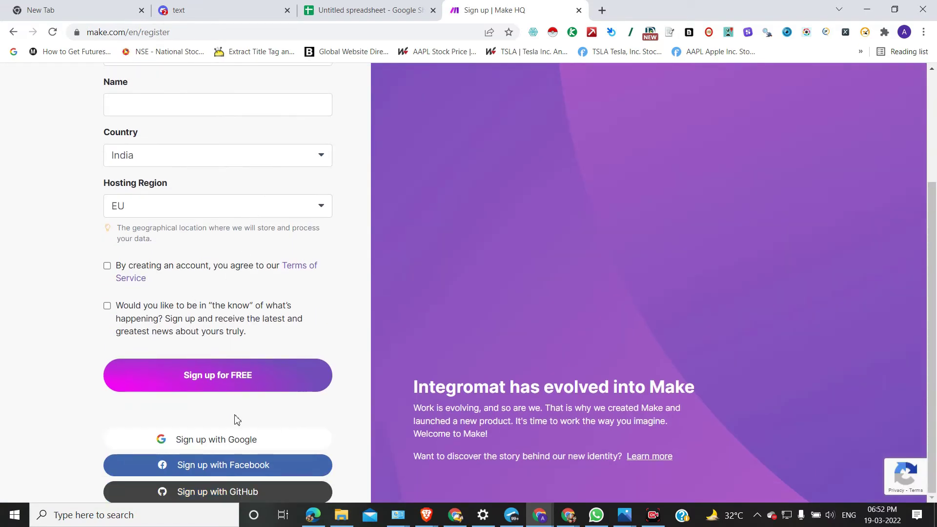
{"action": "left_click", "coordinate": [241, 442]}
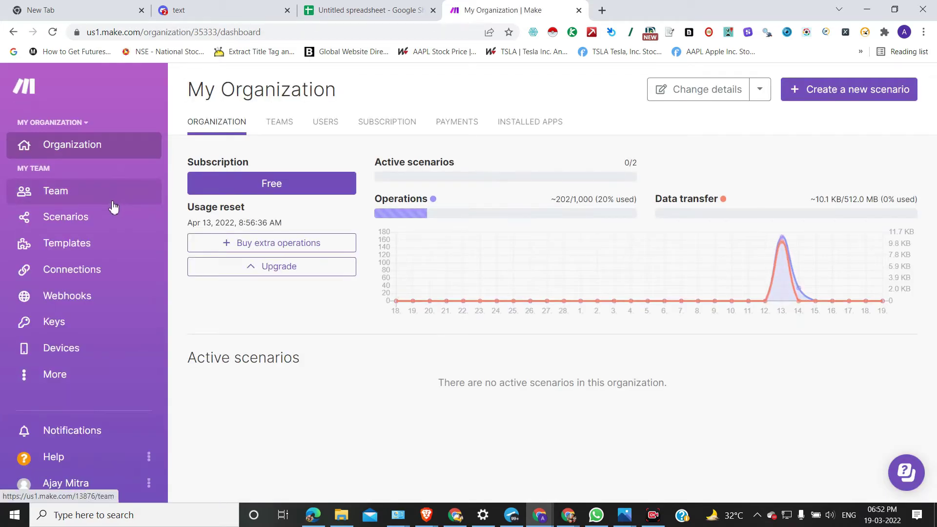
Open Make's public templates and filter them by the Discord app
{"action": "left_click", "coordinate": [95, 246]}
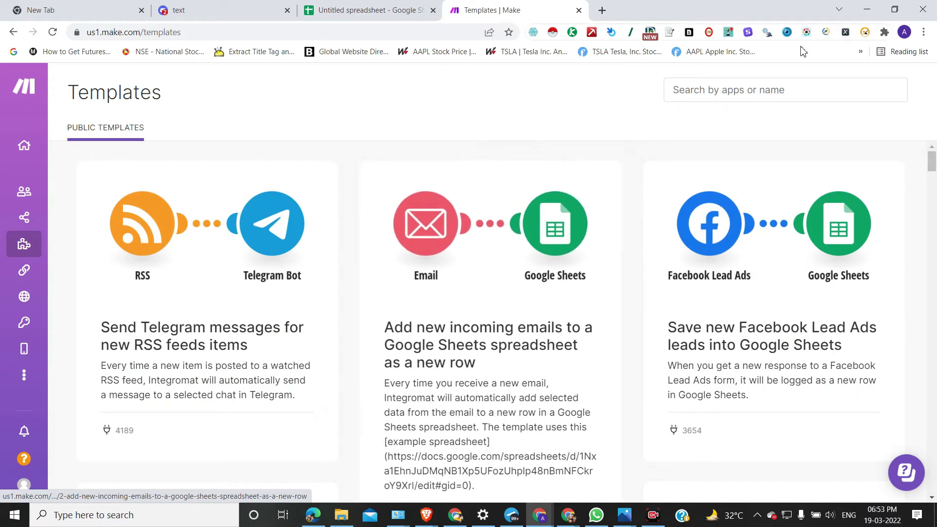
{"action": "left_click", "coordinate": [754, 90]}
{"action": "left_click", "coordinate": [718, 137]}
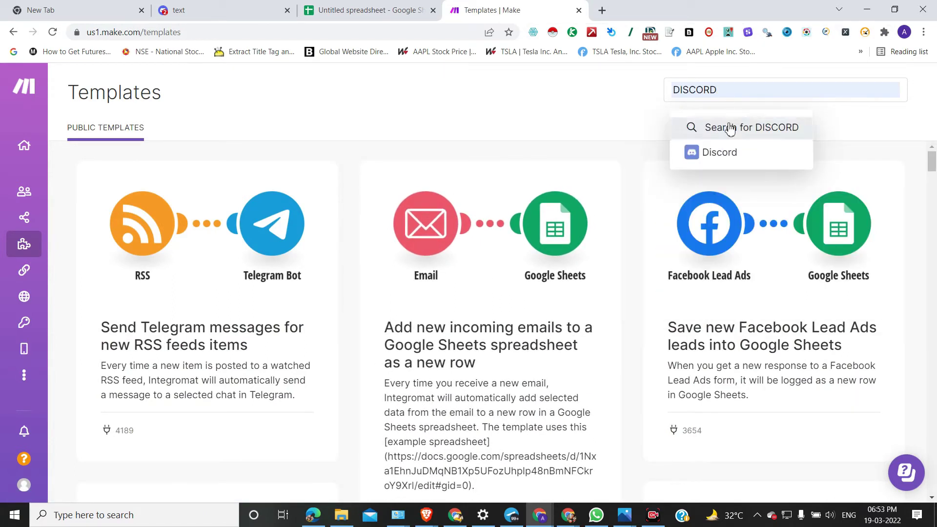
{"action": "left_click", "coordinate": [723, 153]}
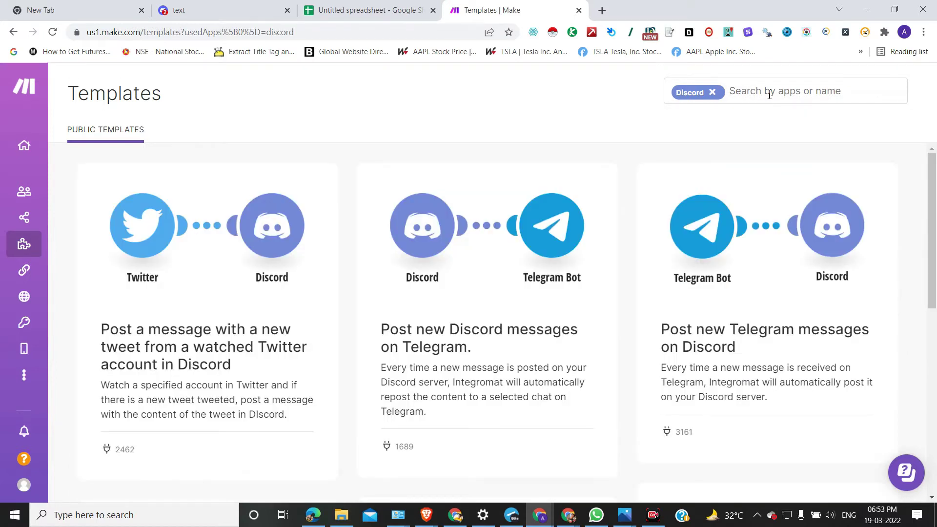
Add Google Sheets as a second app filter for the templates
{"action": "left_click", "coordinate": [770, 95]}
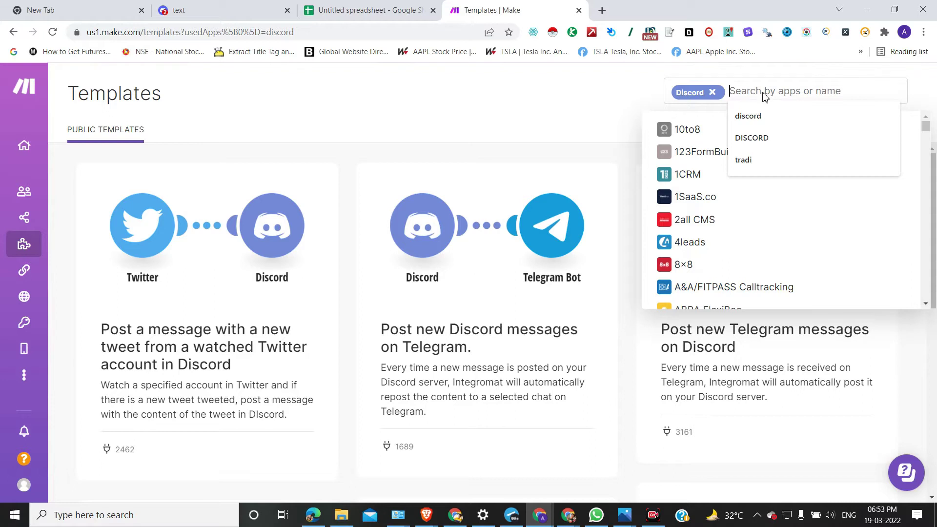
{"action": "type", "text": "GOOGKE"}
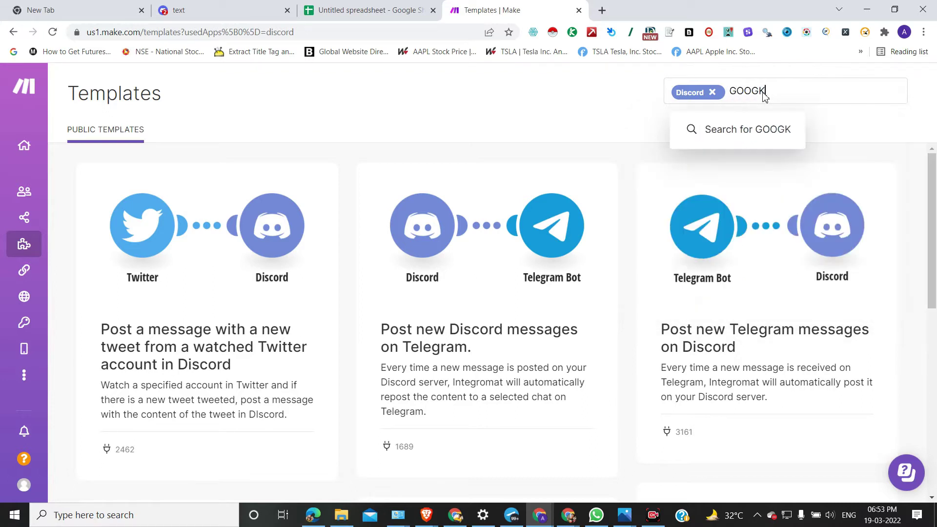
{"action": "key", "text": "BackSpace"}
{"action": "key", "text": "BackSpace"}
{"action": "type", "text": "L"}
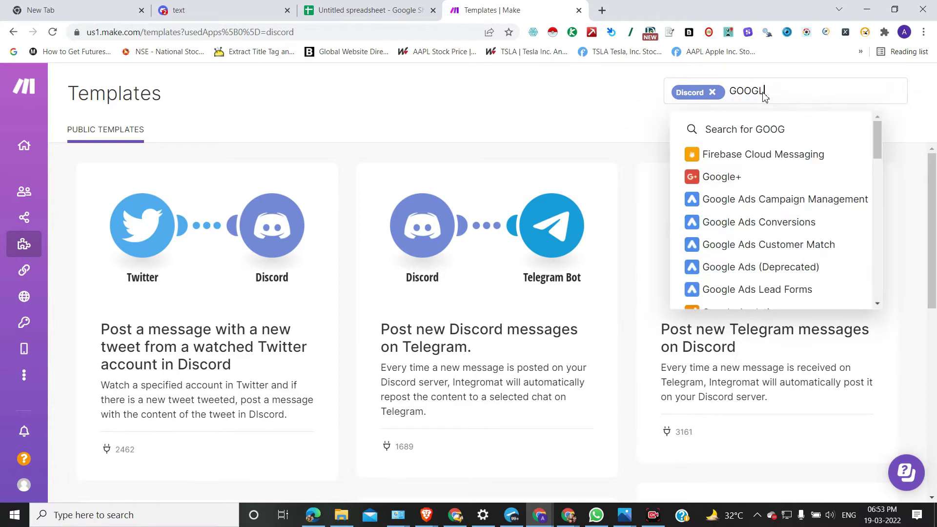
{"action": "type", "text": "E "}
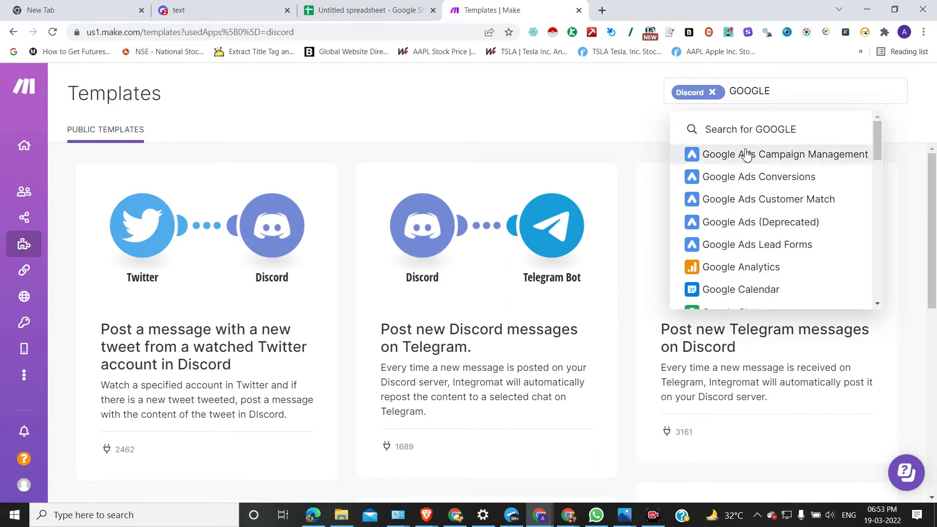
{"action": "type", "text": "SHEET"}
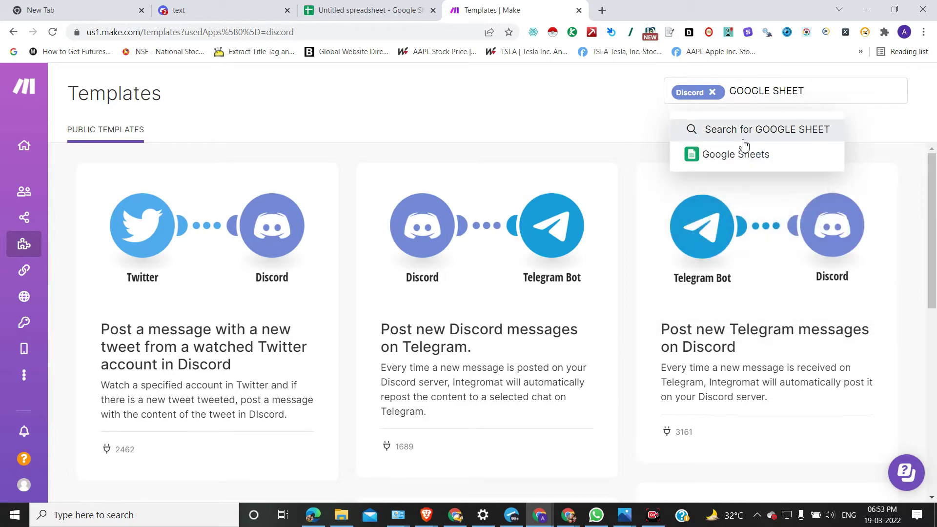
{"action": "left_click", "coordinate": [744, 161]}
{"action": "left_click", "coordinate": [784, 111]}
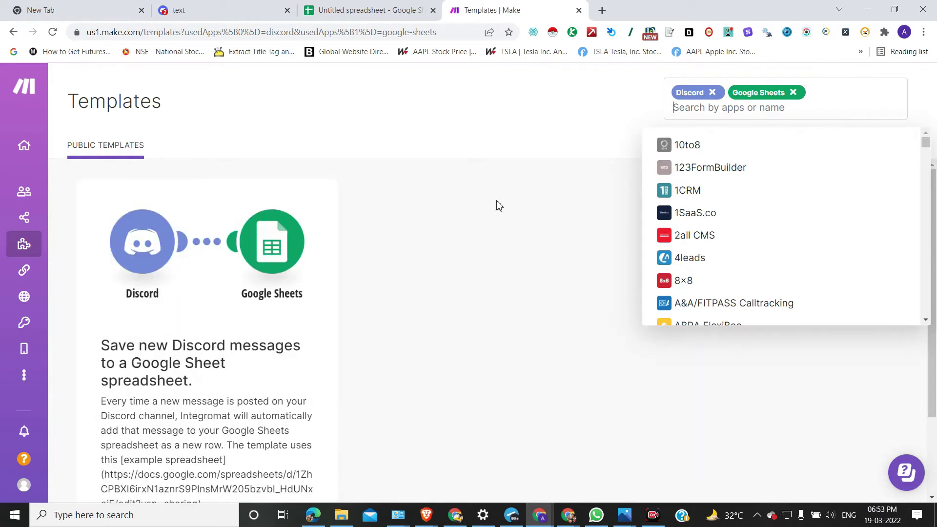
Create a new scenario from the "Save new Discord messages to a Google Sheet spreadsheet" template
{"action": "left_click", "coordinate": [240, 230]}
{"action": "left_click", "coordinate": [219, 299]}
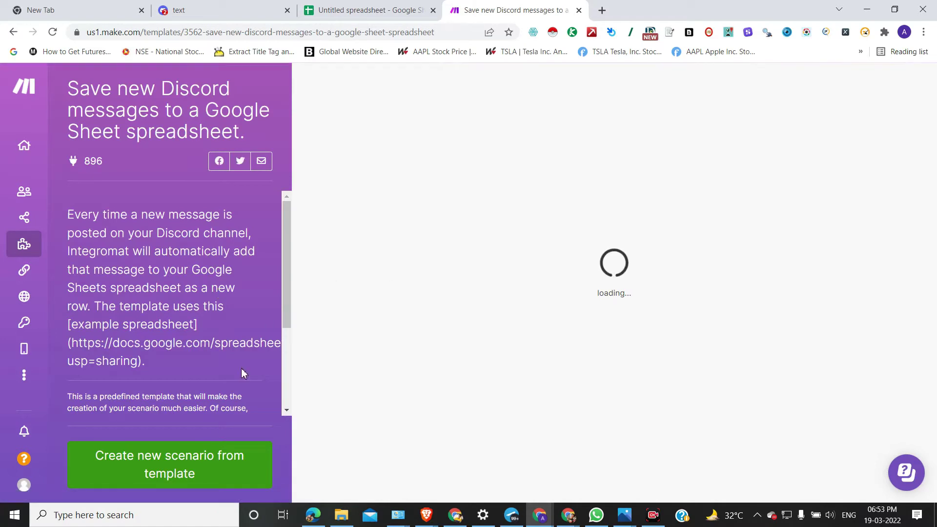
{"action": "left_click", "coordinate": [175, 493]}
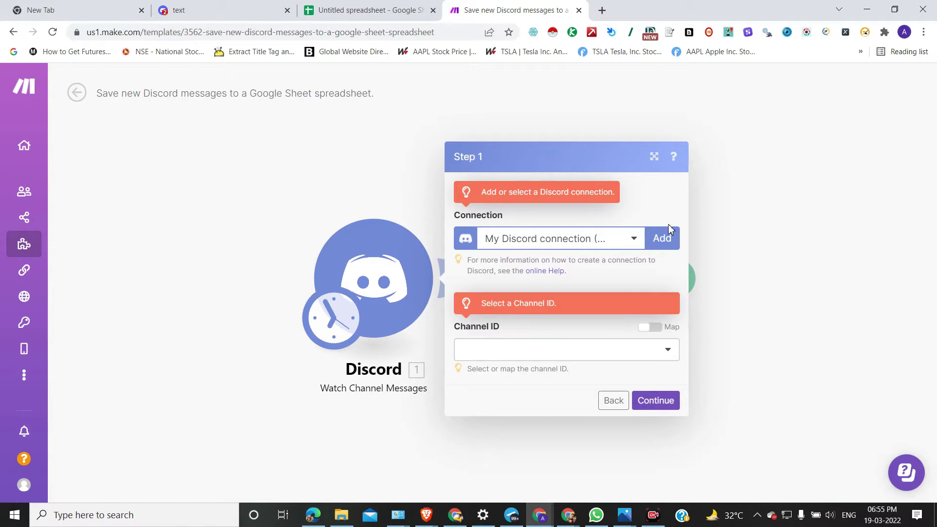
Create a connection named My Discord connection and authorize the Integromat bot on the owner's Discord server with all requested permissions
{"action": "left_click", "coordinate": [668, 239]}
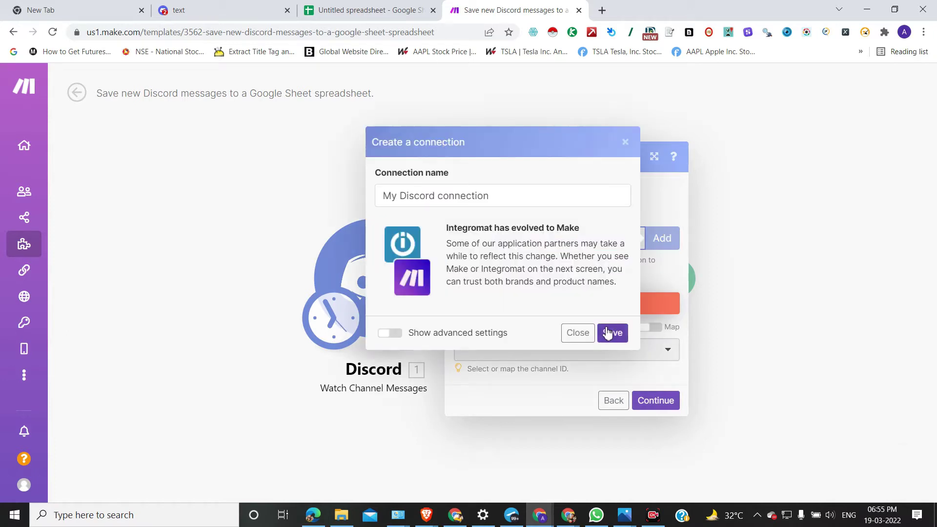
{"action": "left_click", "coordinate": [612, 333]}
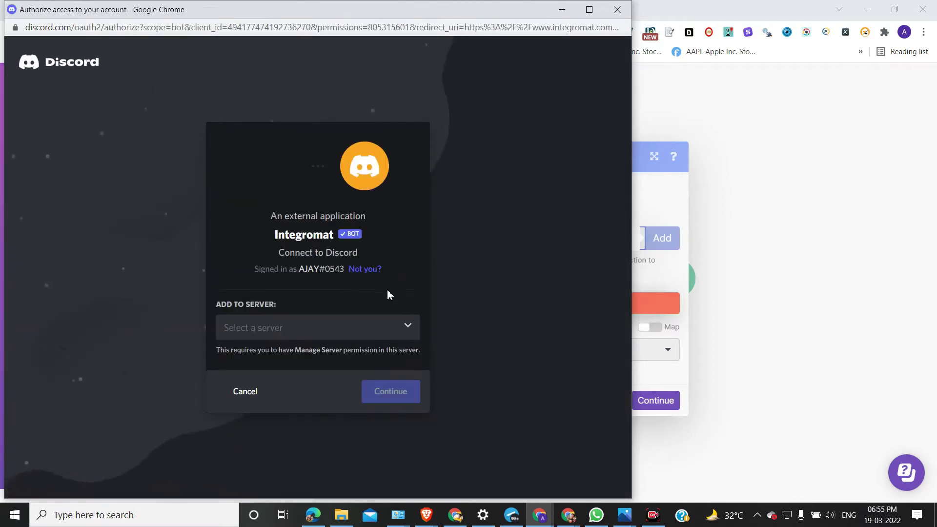
{"action": "left_click", "coordinate": [343, 328]}
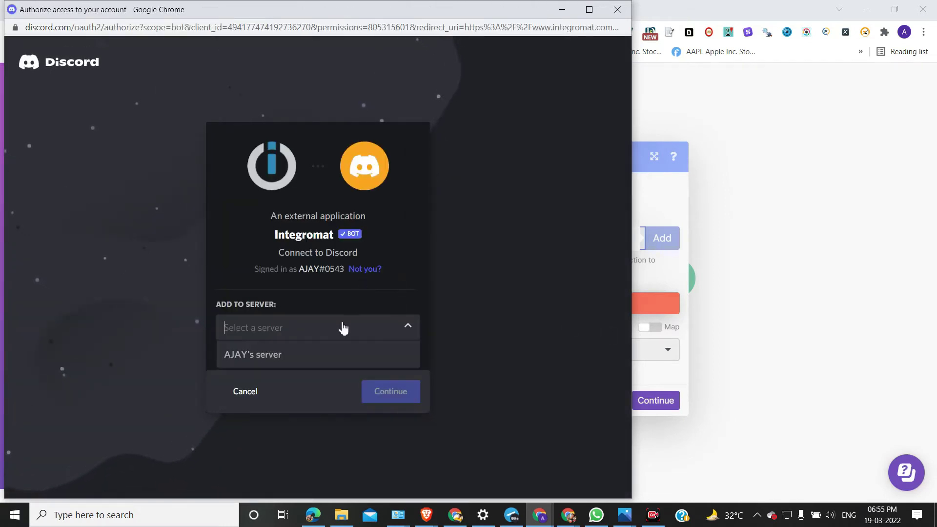
{"action": "left_click", "coordinate": [319, 367]}
{"action": "left_click", "coordinate": [391, 394]}
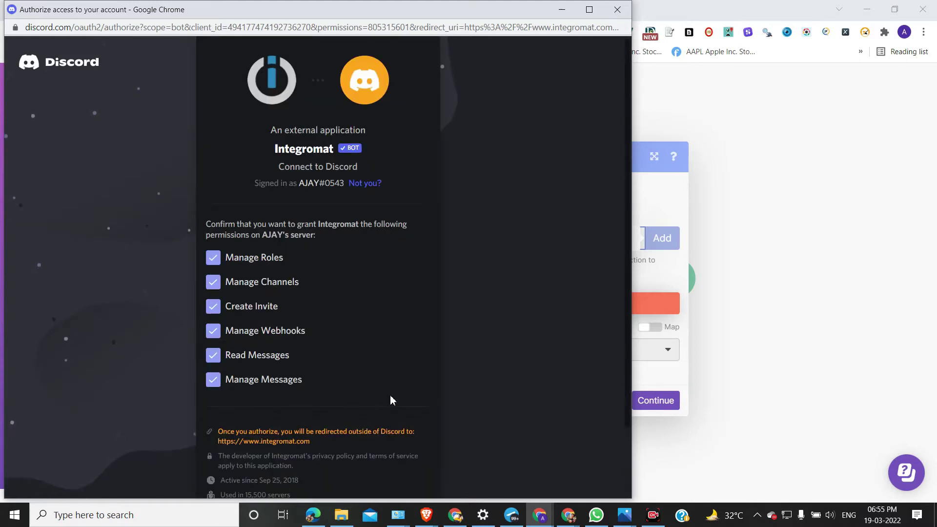
{"action": "scroll", "coordinate": [337, 341], "scroll_direction": "down", "scroll_amount": 3}
{"action": "left_click", "coordinate": [387, 477]}
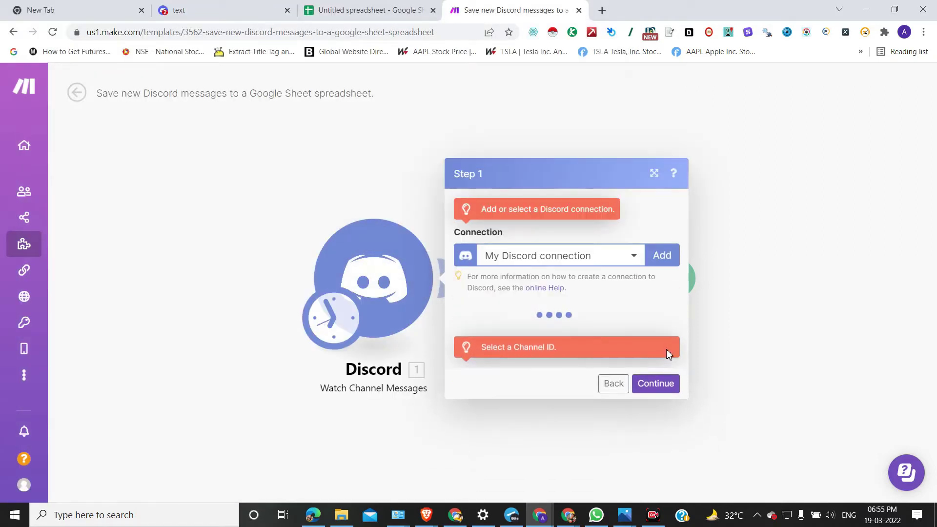
Set the Discord module's channel ID to the "text" channel and continue past Step 1
{"action": "left_click", "coordinate": [603, 349]}
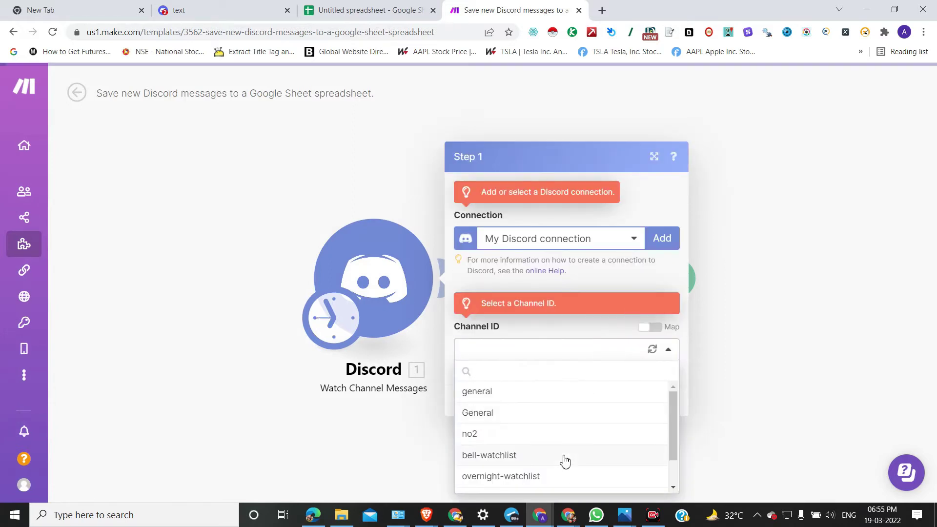
{"action": "scroll", "coordinate": [535, 400], "scroll_direction": "down", "scroll_amount": 2}
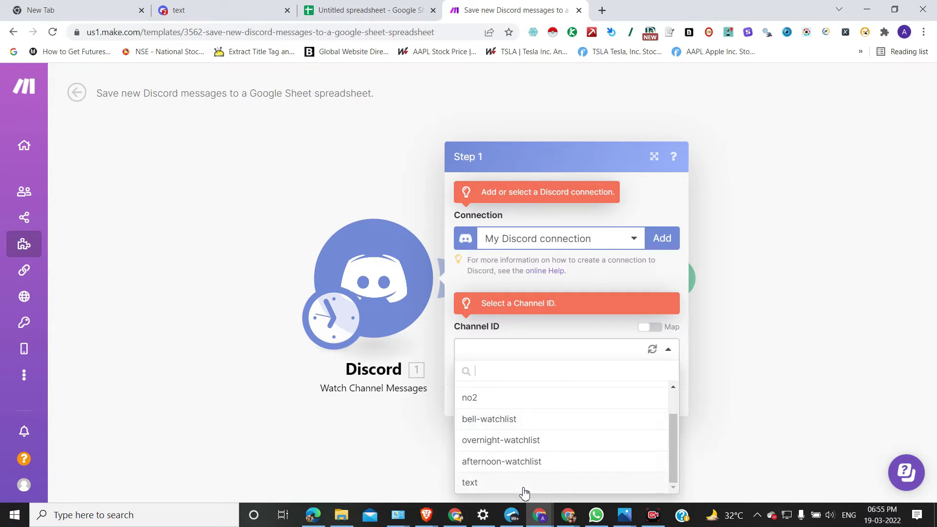
{"action": "left_click", "coordinate": [489, 482]}
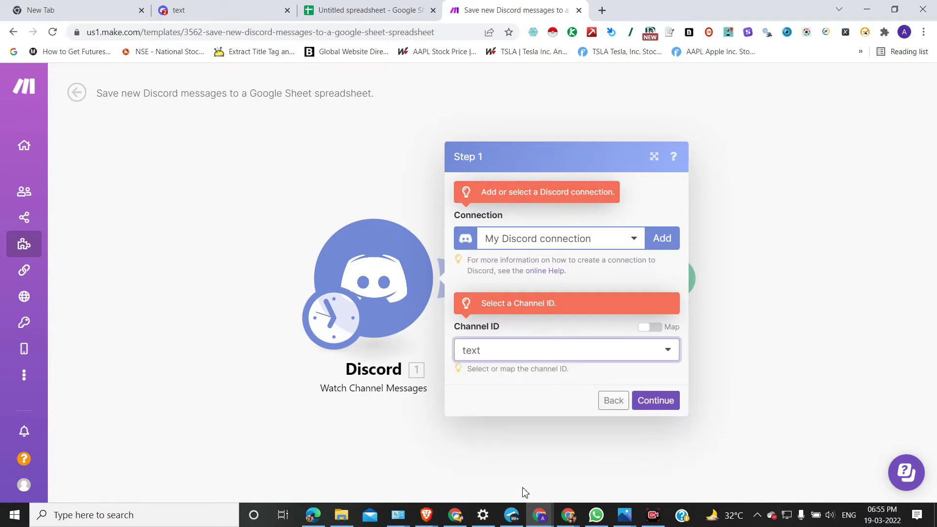
{"action": "left_click", "coordinate": [644, 401]}
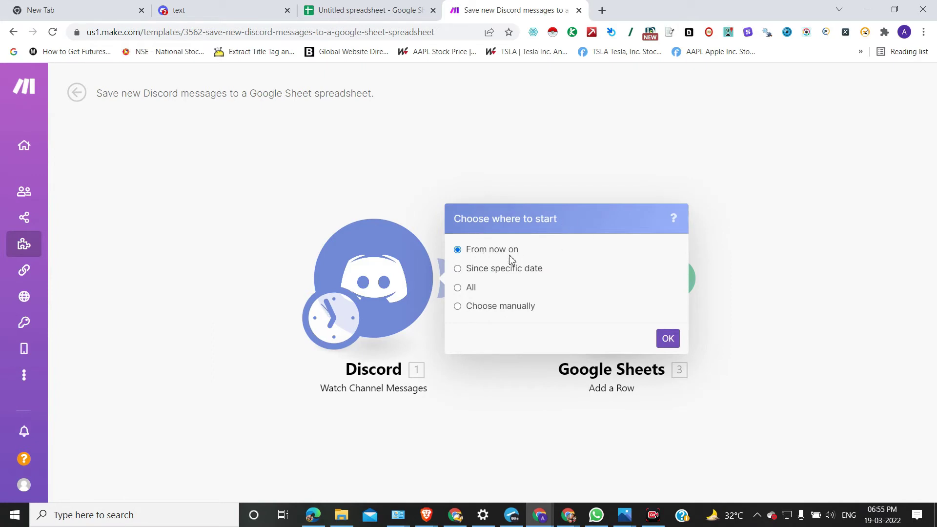
Have the Discord trigger start processing messages "From now on"
{"action": "left_click_drag", "start_coordinate": [520, 255], "coordinate": [481, 254]}
{"action": "left_click", "coordinate": [471, 255]}
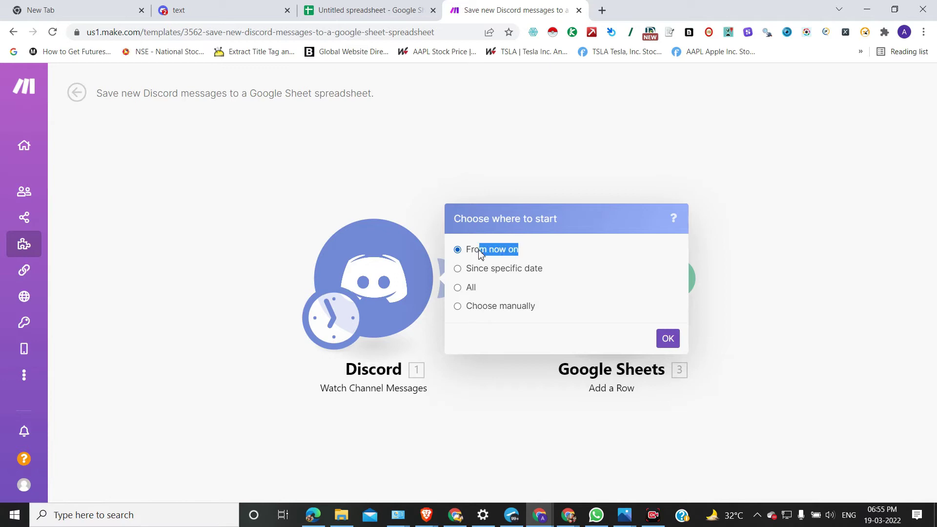
{"action": "left_click", "coordinate": [469, 252]}
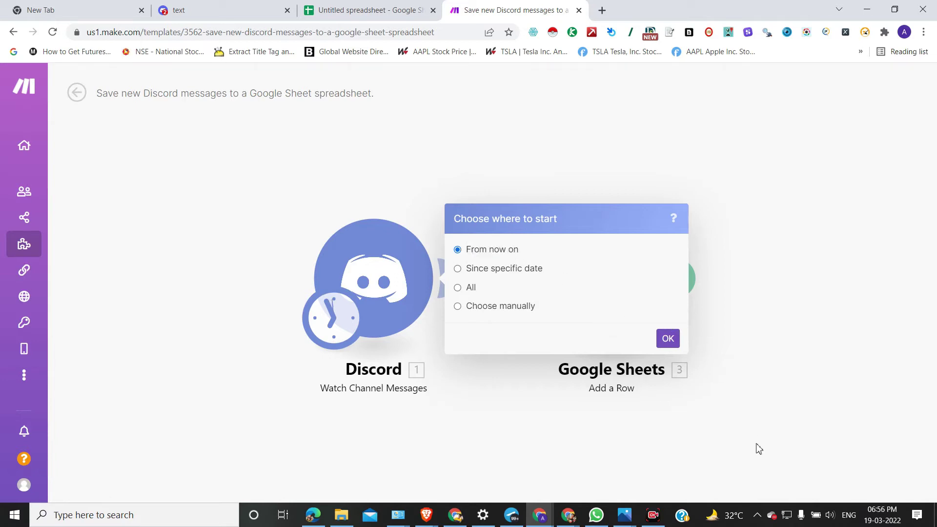
{"action": "left_click", "coordinate": [669, 339]}
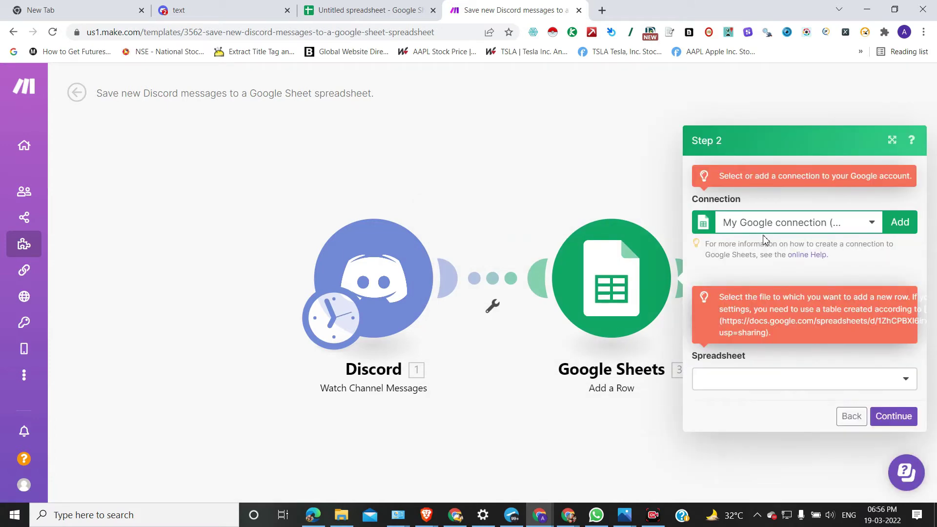
Create a connection named My Google connection and allow Integromat to access the account's Google Drive and Sheets
{"action": "left_click", "coordinate": [813, 230]}
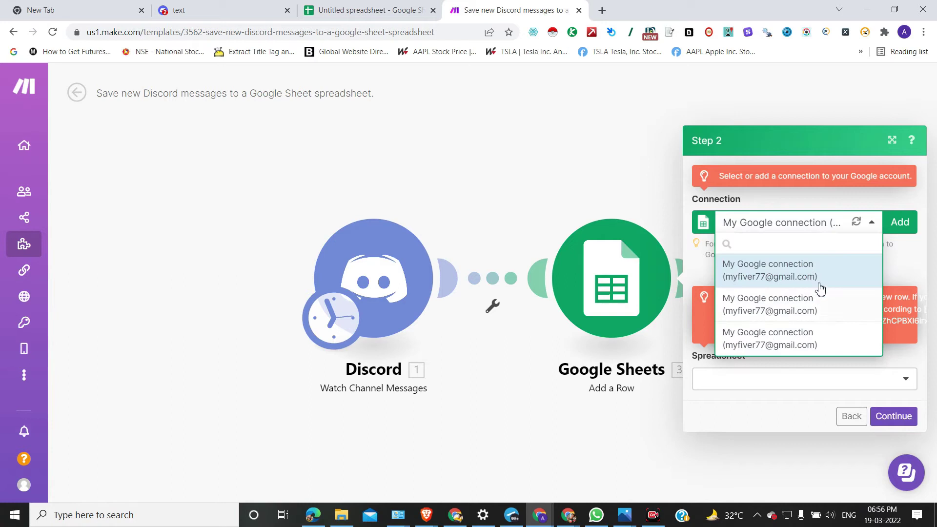
{"action": "left_click", "coordinate": [906, 222]}
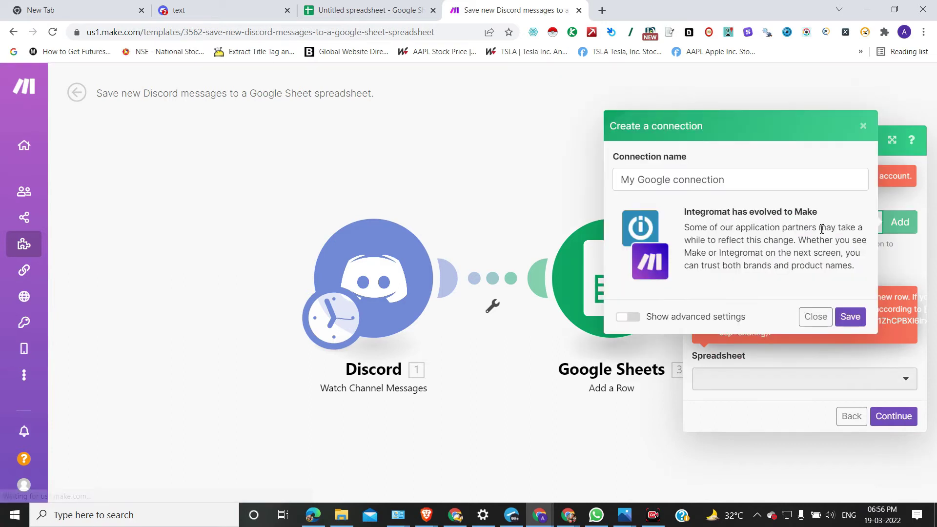
{"action": "left_click", "coordinate": [846, 312]}
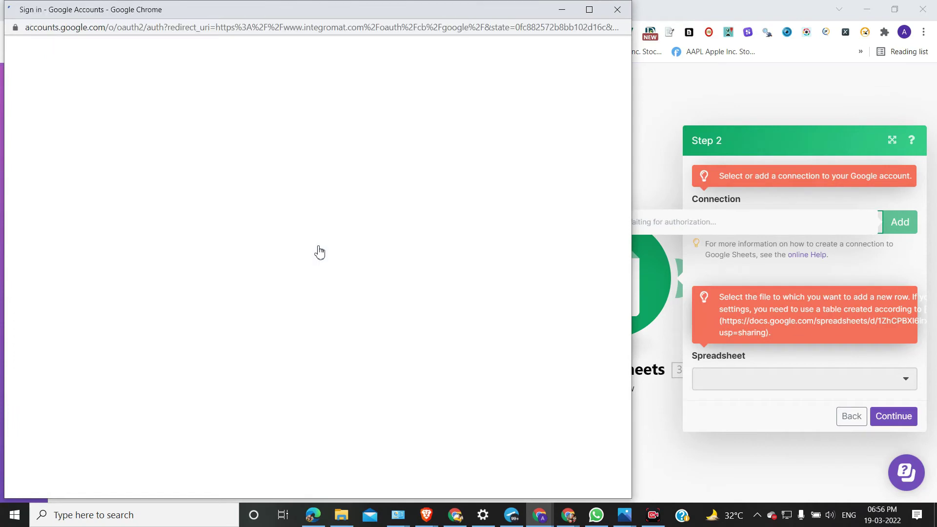
{"action": "left_click", "coordinate": [285, 259]}
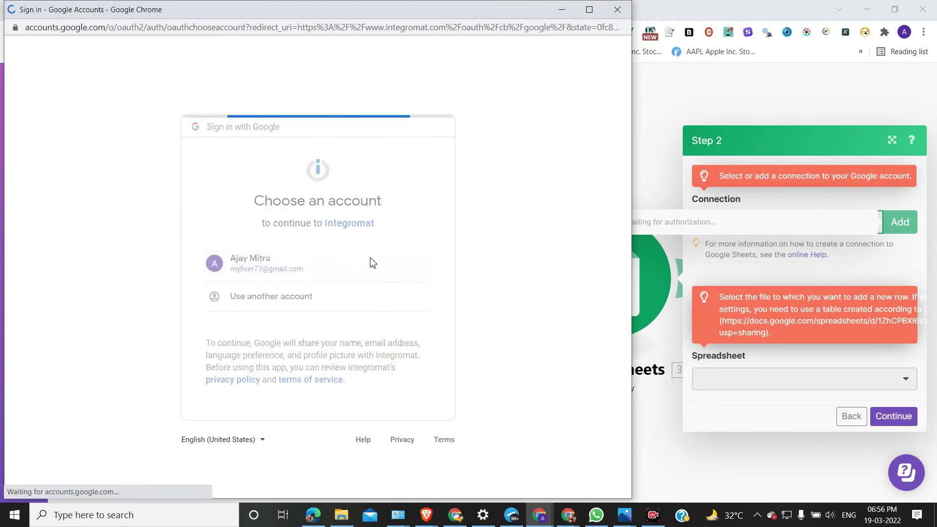
{"action": "scroll", "coordinate": [361, 342], "scroll_direction": "down", "scroll_amount": 1}
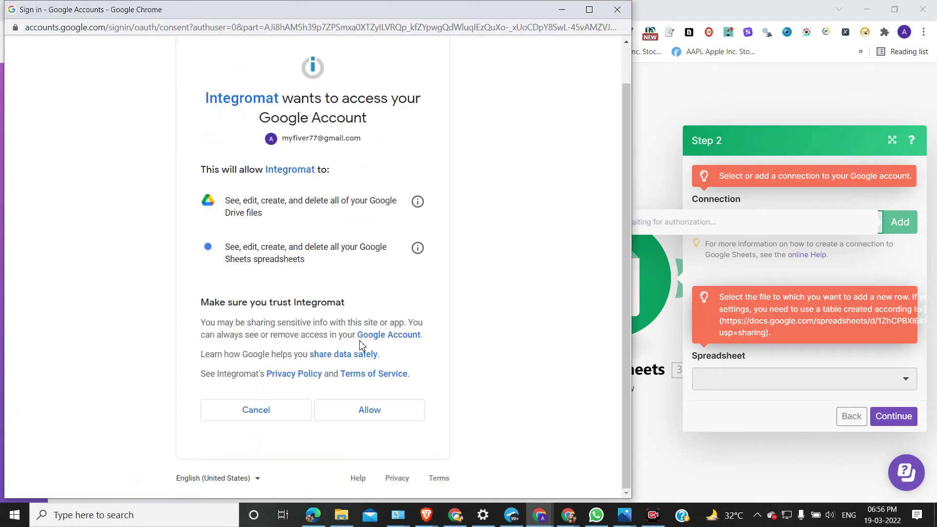
{"action": "left_click", "coordinate": [374, 416]}
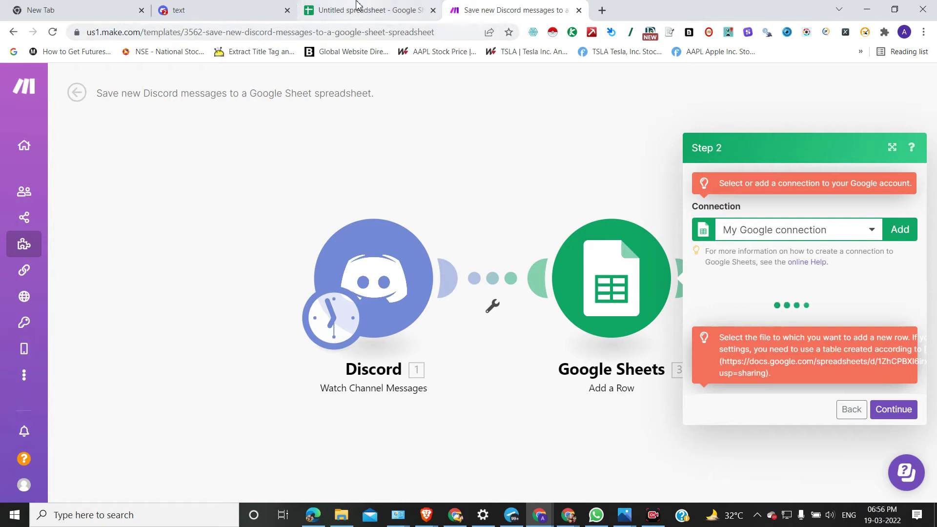
Switch to the untitled Google Sheets spreadsheet and rename it TEXT
{"action": "left_click", "coordinate": [392, 5]}
{"action": "left_click", "coordinate": [116, 76]}
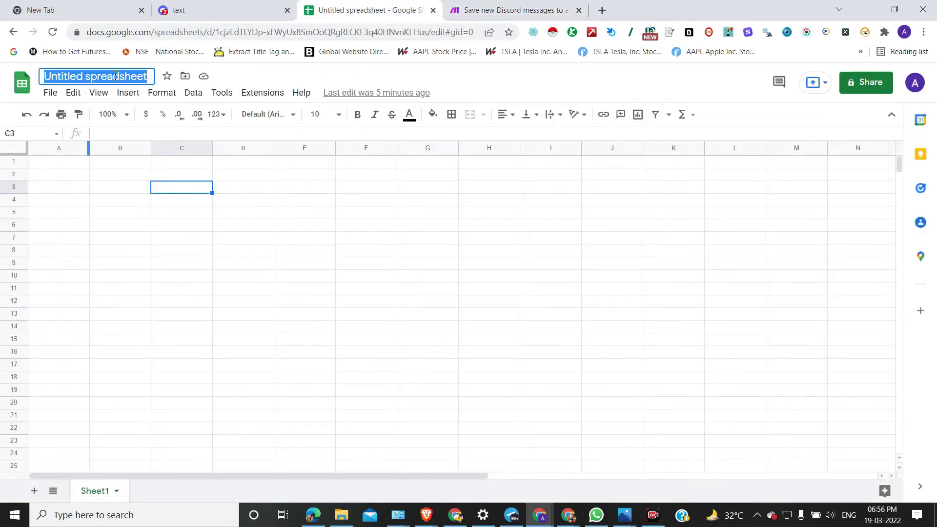
{"action": "type", "text": "TEXT"}
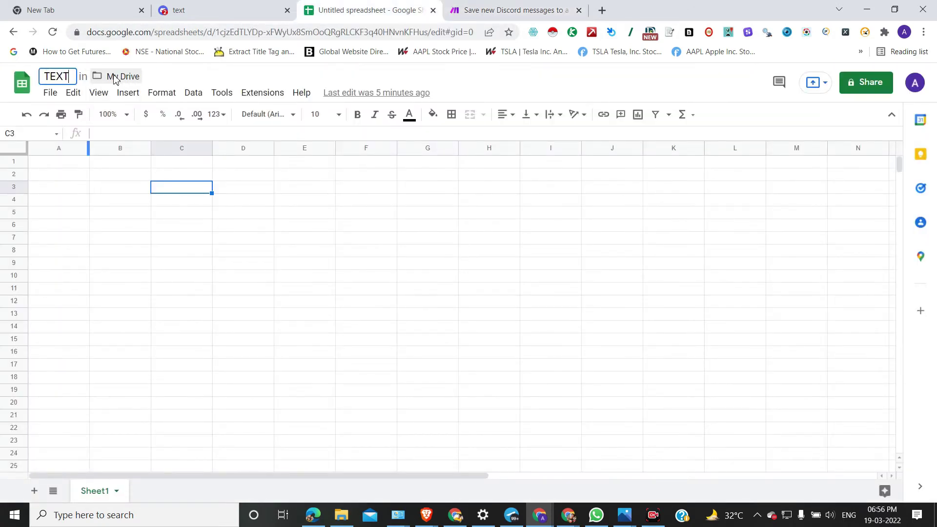
{"action": "key", "text": "Return"}
Return to the Make template setup and search the available spreadsheets for "TEXT"
{"action": "left_click", "coordinate": [517, 9]}
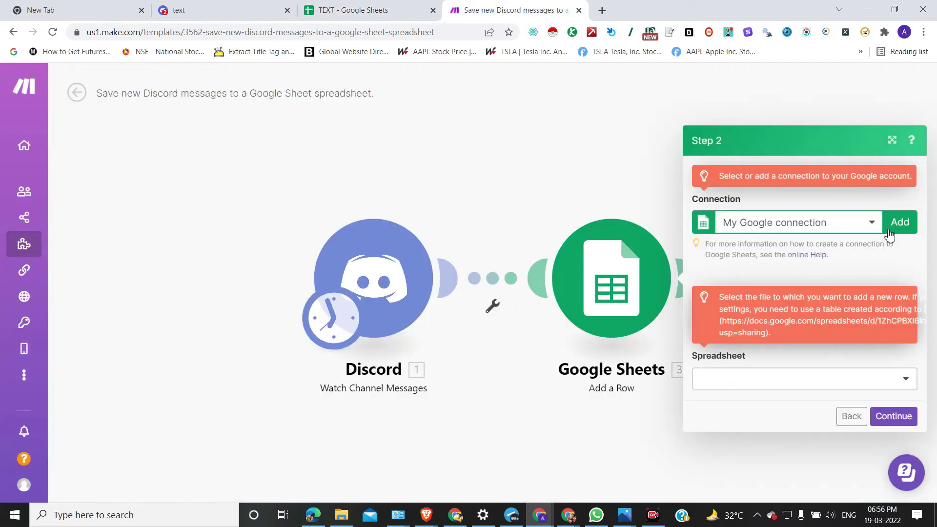
{"action": "left_click", "coordinate": [870, 380]}
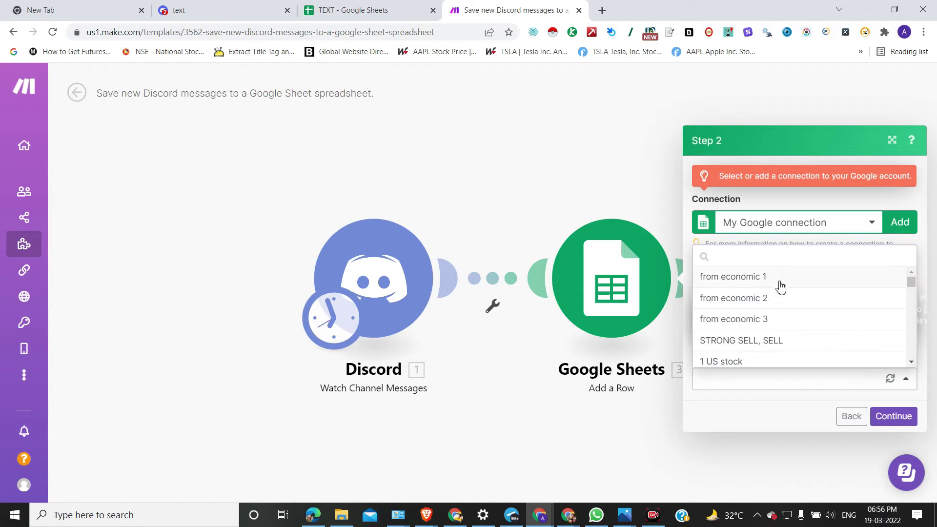
{"action": "scroll", "coordinate": [780, 277], "scroll_direction": "down", "scroll_amount": 2}
{"action": "scroll", "coordinate": [780, 277], "scroll_direction": "up", "scroll_amount": 2}
{"action": "type", "text": "TEXT"}
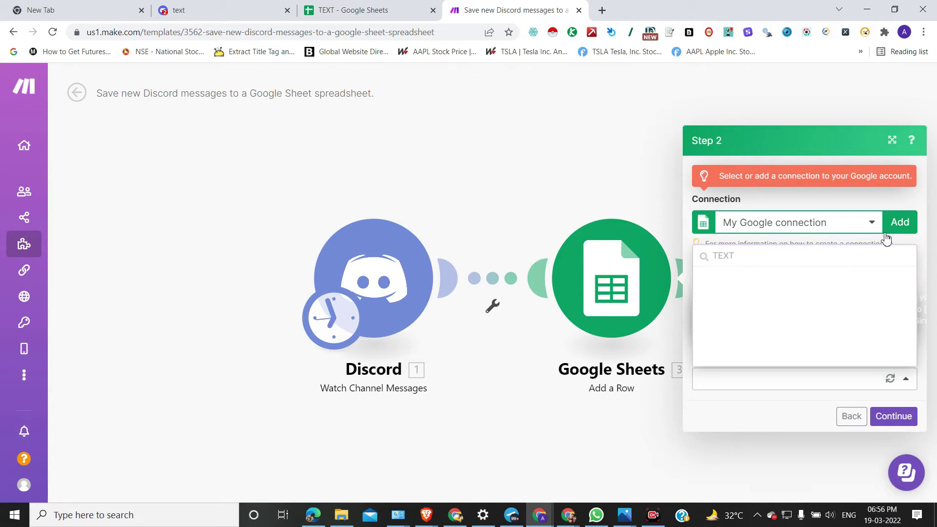
{"action": "left_click", "coordinate": [899, 222]}
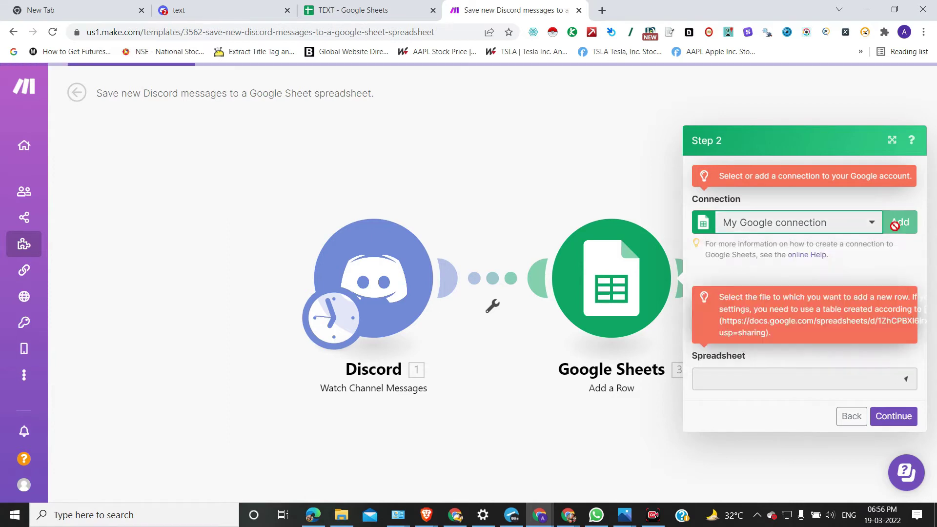
{"action": "left_click", "coordinate": [816, 319]}
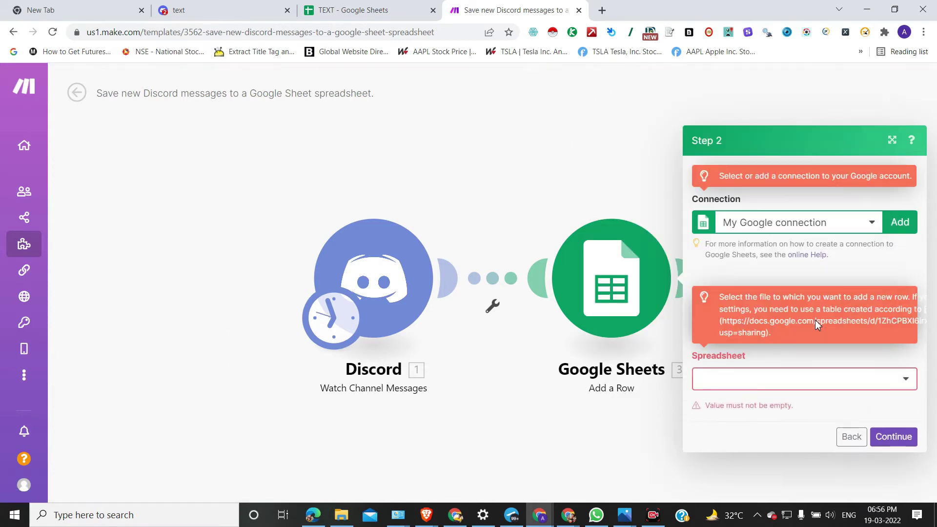
Add another Google connection under the default name and grant Integromat access to the Google account again
{"action": "left_click", "coordinate": [900, 222]}
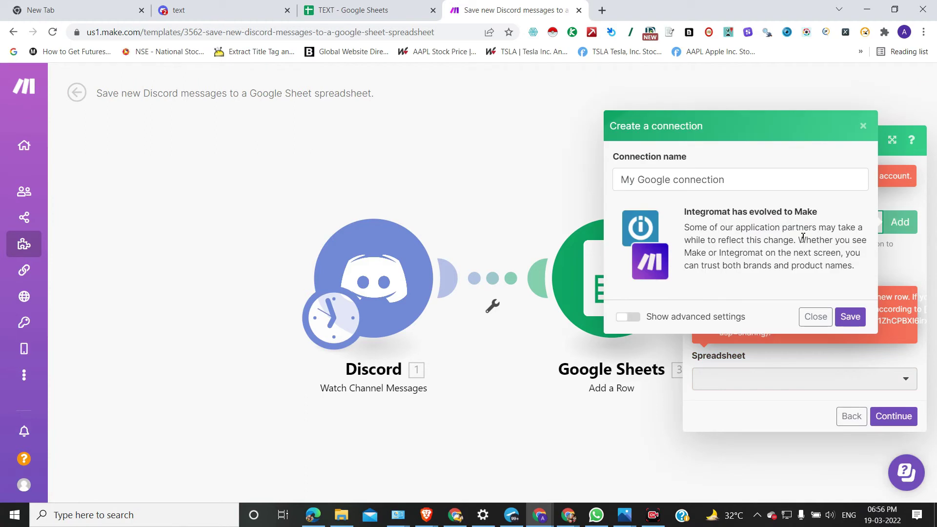
{"action": "left_click", "coordinate": [842, 320]}
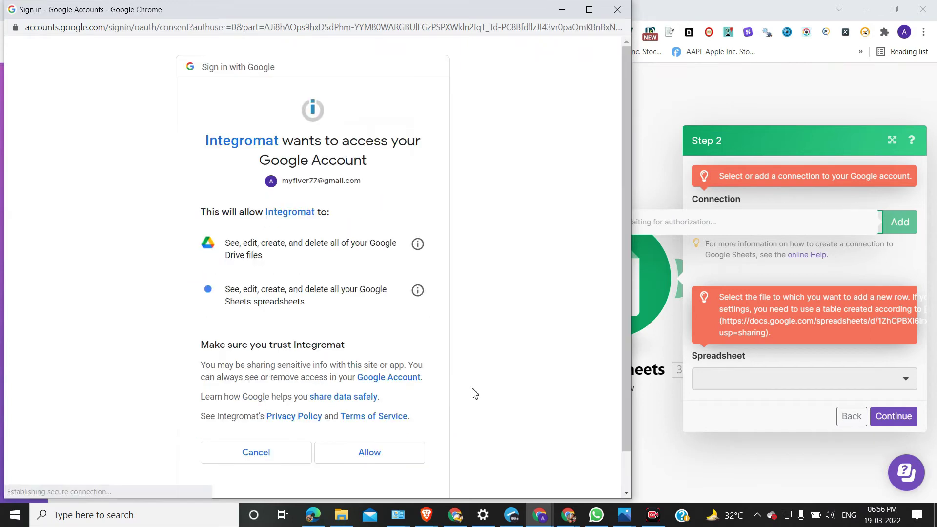
{"action": "left_click", "coordinate": [393, 461]}
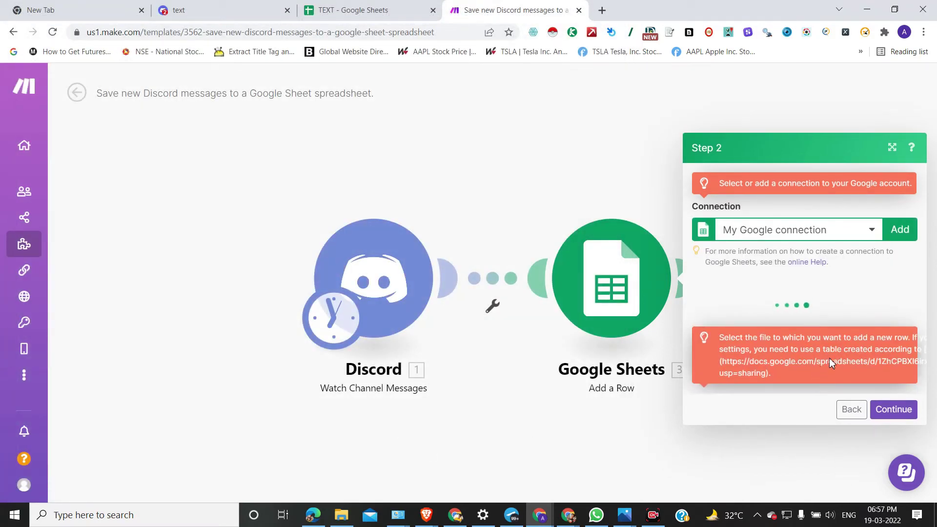
Find the TEXT spreadsheet and select it as the file that receives the new rows
{"action": "left_click", "coordinate": [805, 379]}
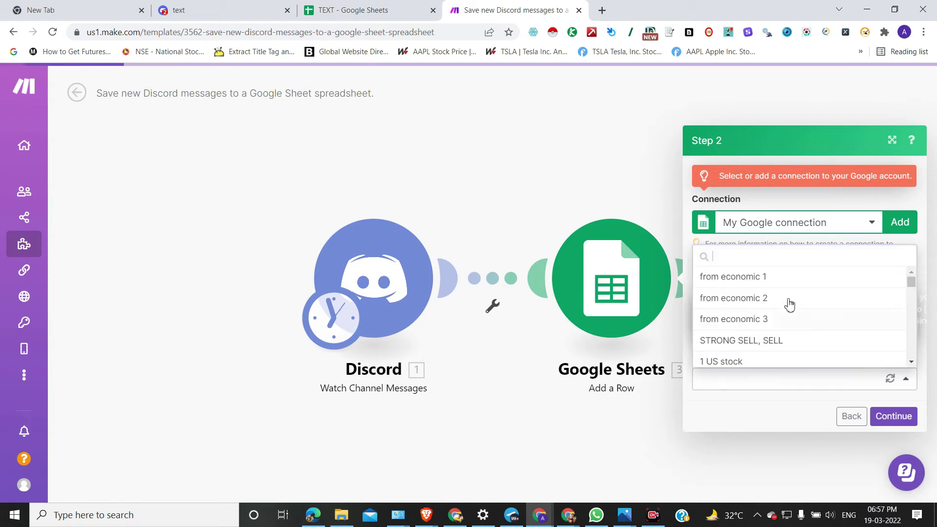
{"action": "scroll", "coordinate": [787, 268], "scroll_direction": "down", "scroll_amount": 3}
{"action": "type", "text": "TEXT"}
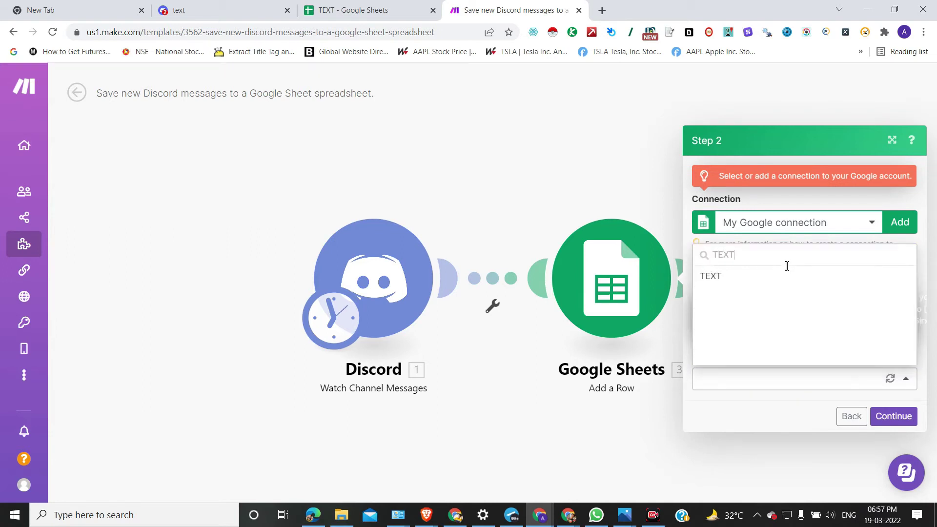
{"action": "left_click", "coordinate": [785, 276]}
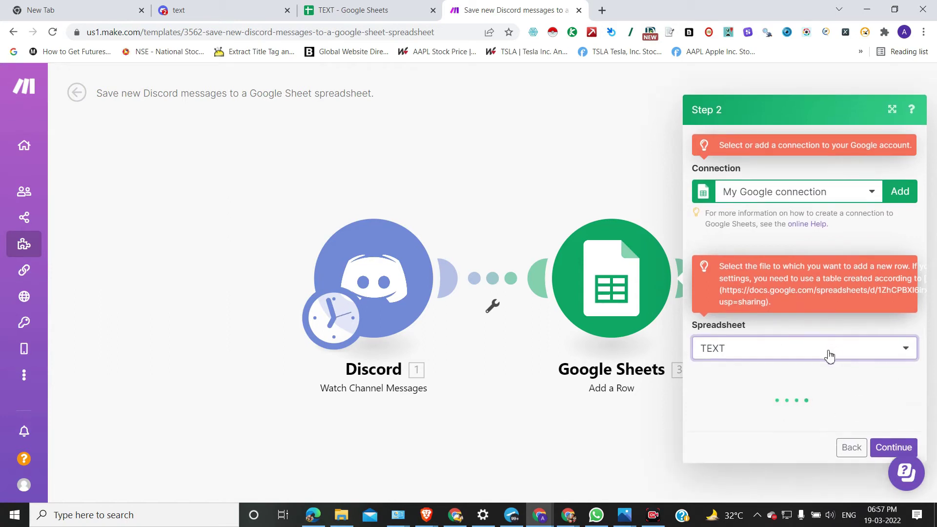
Review the template's column mappings for username, content, channel ID and timestamp, and finish the Google Sheets setup
{"action": "scroll", "coordinate": [818, 335], "scroll_direction": "down", "scroll_amount": 6}
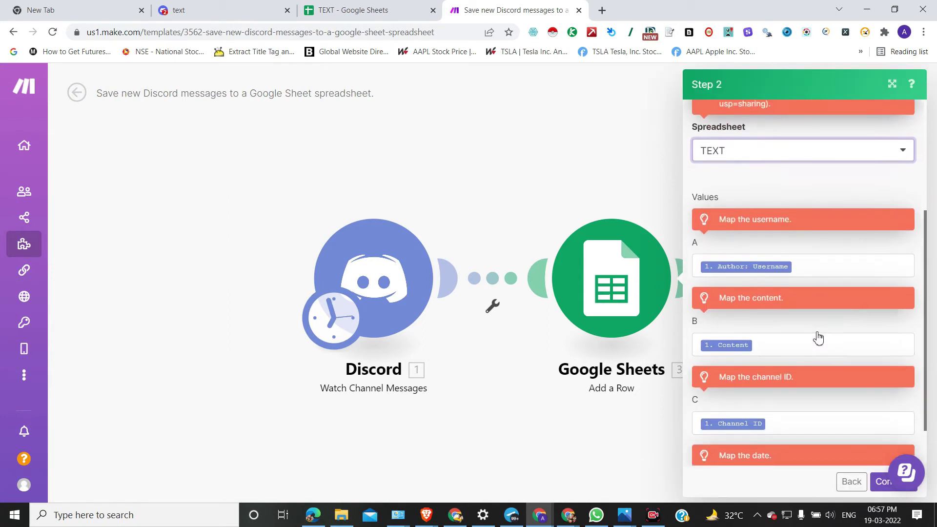
{"action": "left_click", "coordinate": [802, 215]}
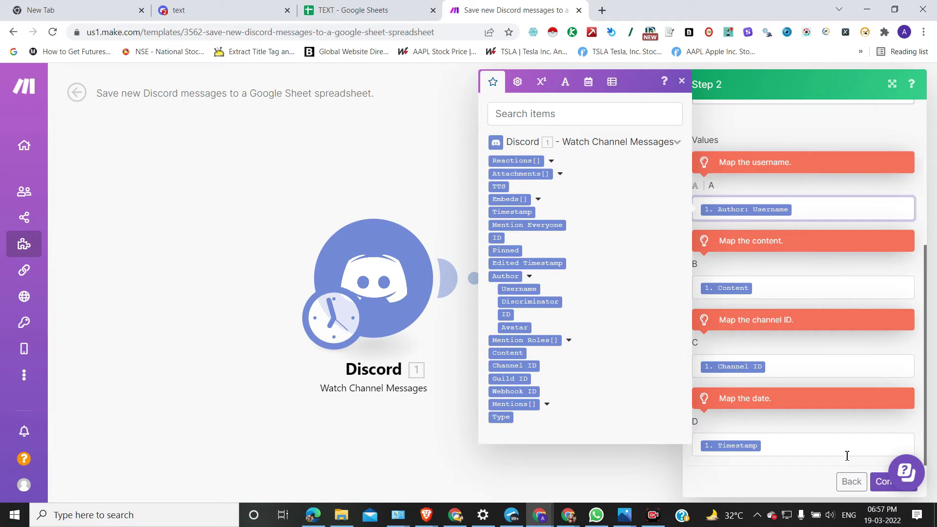
{"action": "left_click", "coordinate": [881, 481]}
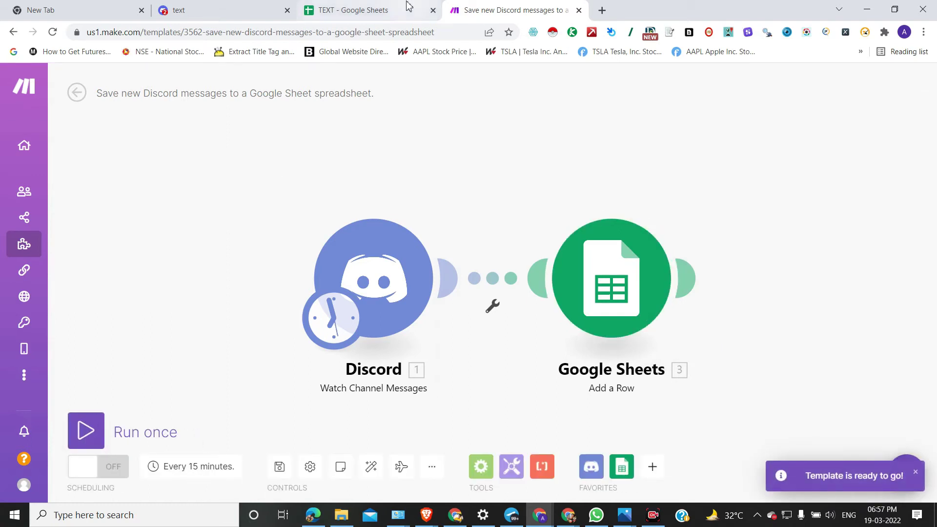
Post "HI THIS YOUR NEW MESSAGE" in Discord's text channel and run the Make scenario once
{"action": "left_click", "coordinate": [223, 7]}
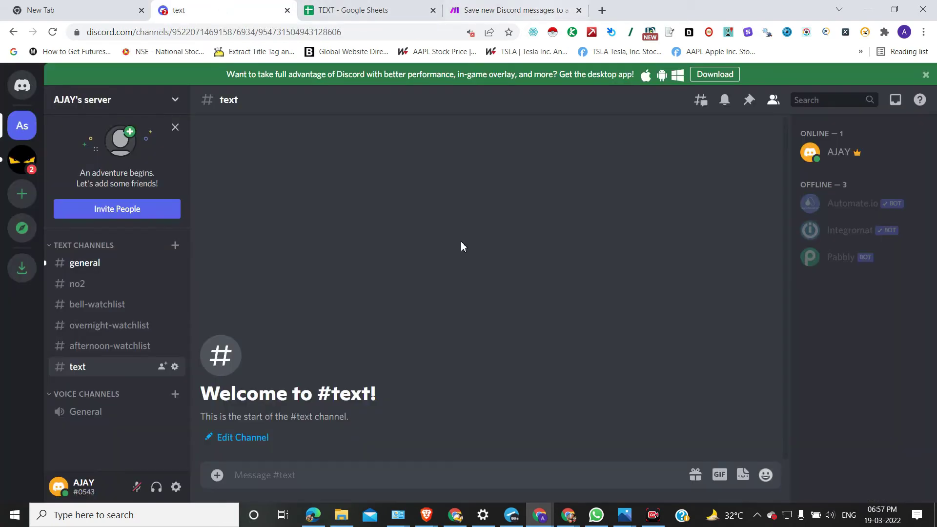
{"action": "type", "text": "HI THIS YOUR NEW MESSA"}
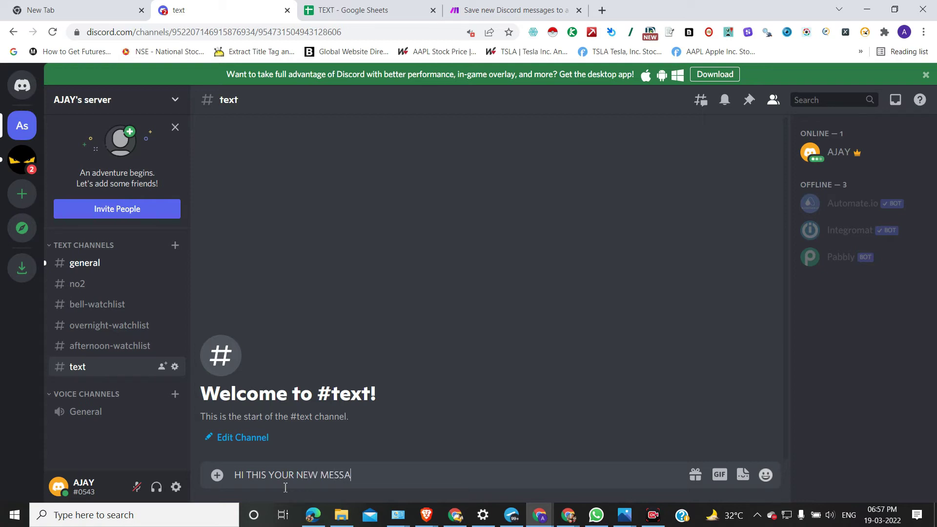
{"action": "key", "text": "Return"}
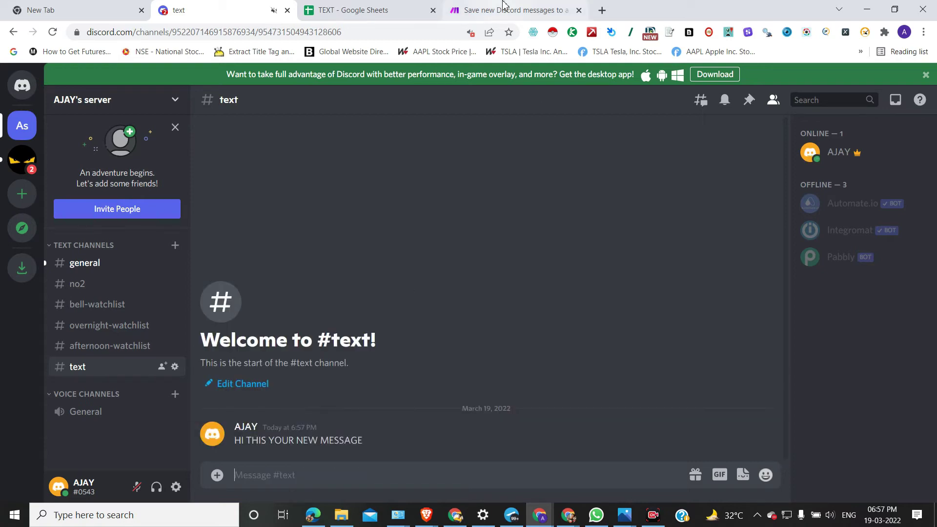
{"action": "left_click", "coordinate": [504, 10]}
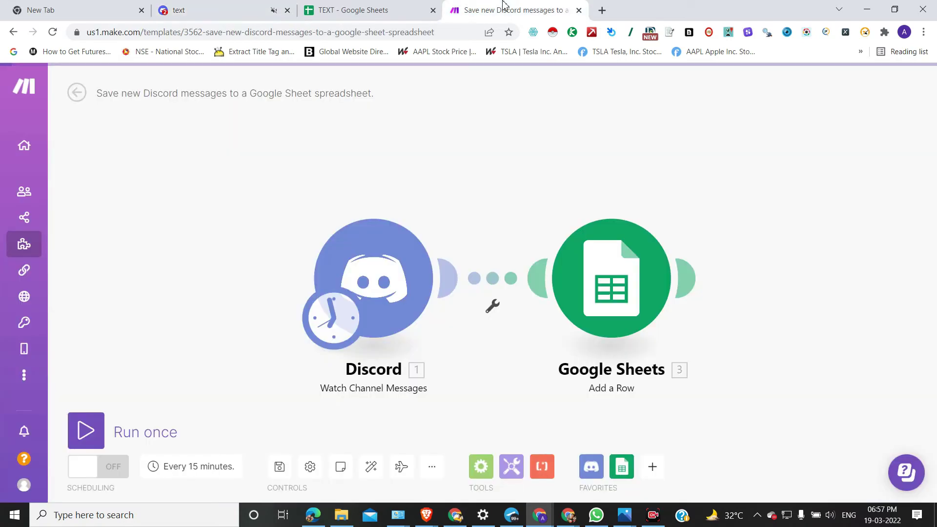
{"action": "left_click", "coordinate": [88, 440]}
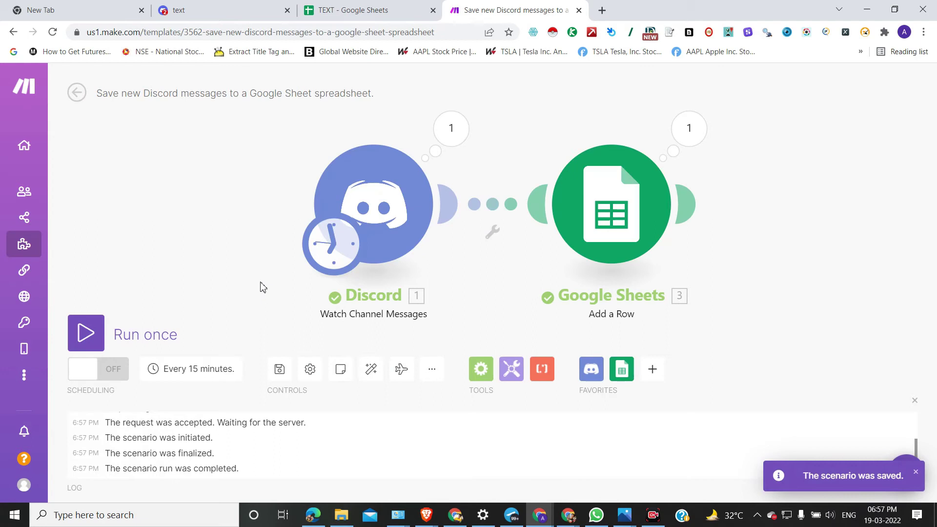
Check the new row in the TEXT spreadsheet and widen columns B, C and D to fit their contents
{"action": "left_click", "coordinate": [327, 5]}
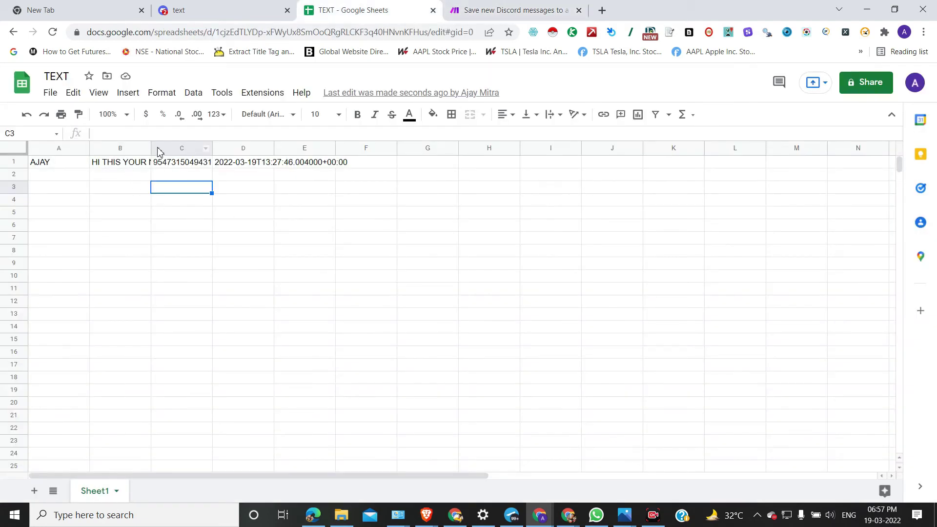
{"action": "left_click_drag", "start_coordinate": [150, 148], "coordinate": [260, 147]}
{"action": "left_click_drag", "start_coordinate": [321, 145], "coordinate": [358, 145]}
{"action": "left_click", "coordinate": [77, 168]}
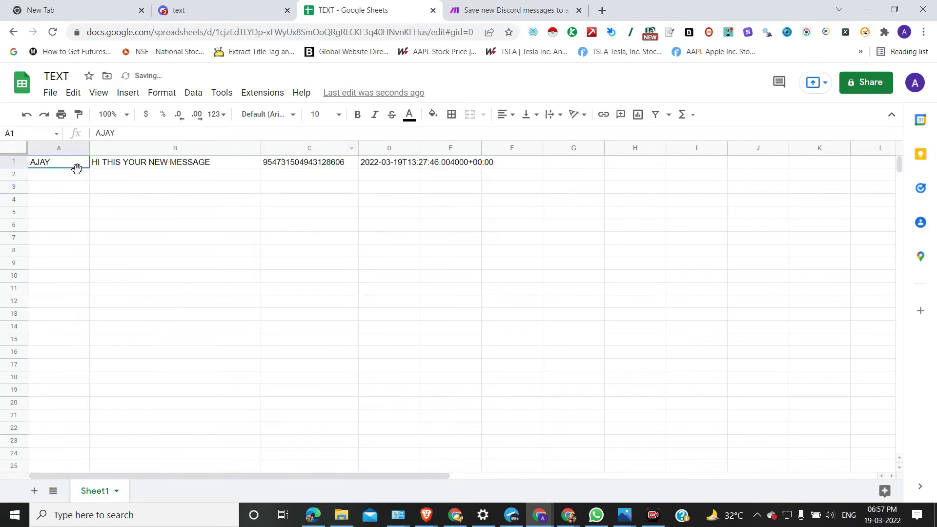
{"action": "left_click", "coordinate": [158, 167]}
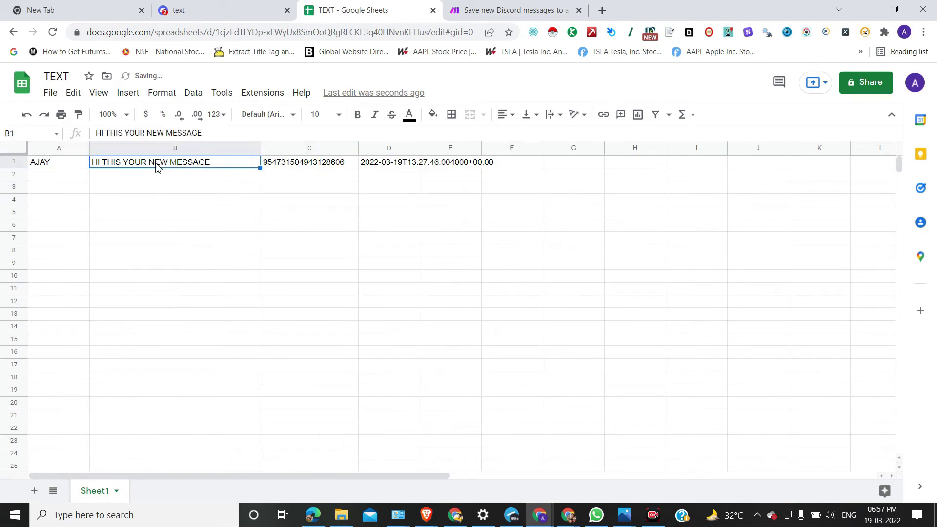
{"action": "left_click", "coordinate": [307, 169]}
{"action": "left_click_drag", "start_coordinate": [420, 147], "coordinate": [494, 146]}
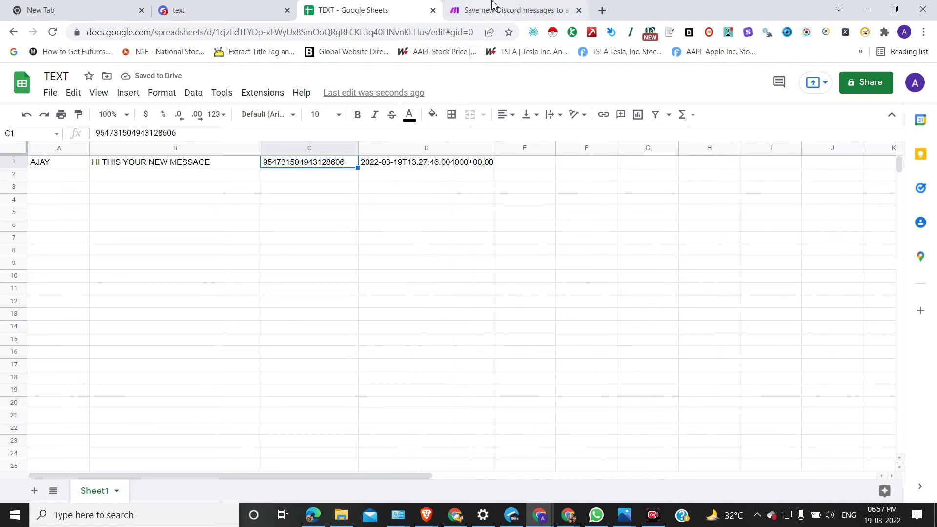
Post "BDSGDGJSHF THIS IS MY WORLD" in Discord's text channel and run the Make scenario once more
{"action": "left_click", "coordinate": [493, 6]}
{"action": "left_click", "coordinate": [196, 6]}
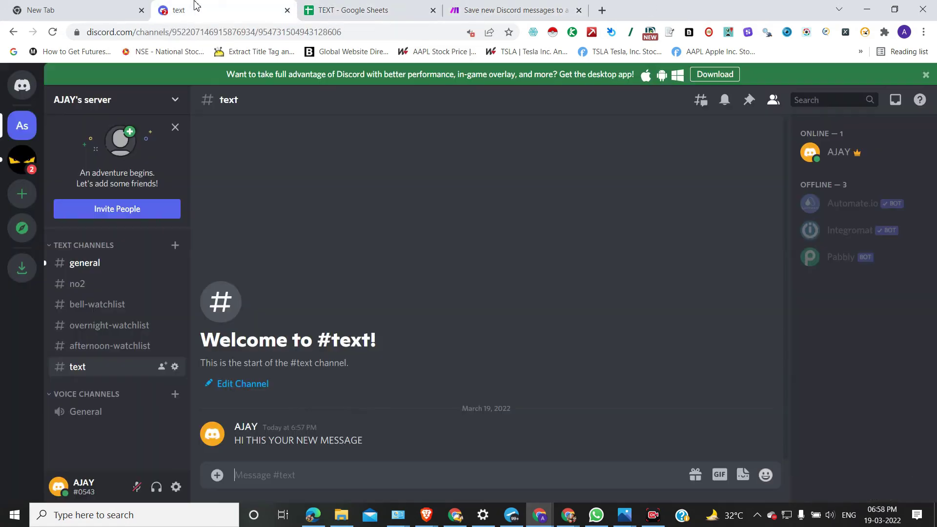
{"action": "type", "text": "BDSGDGJSHF"}
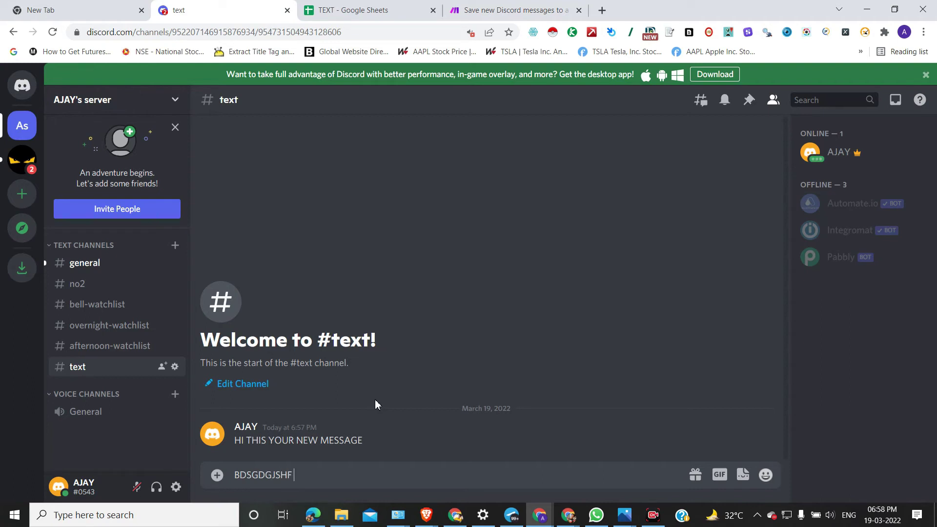
{"action": "type", "text": " THIS IS MY WORLD"}
{"action": "key", "text": "Return"}
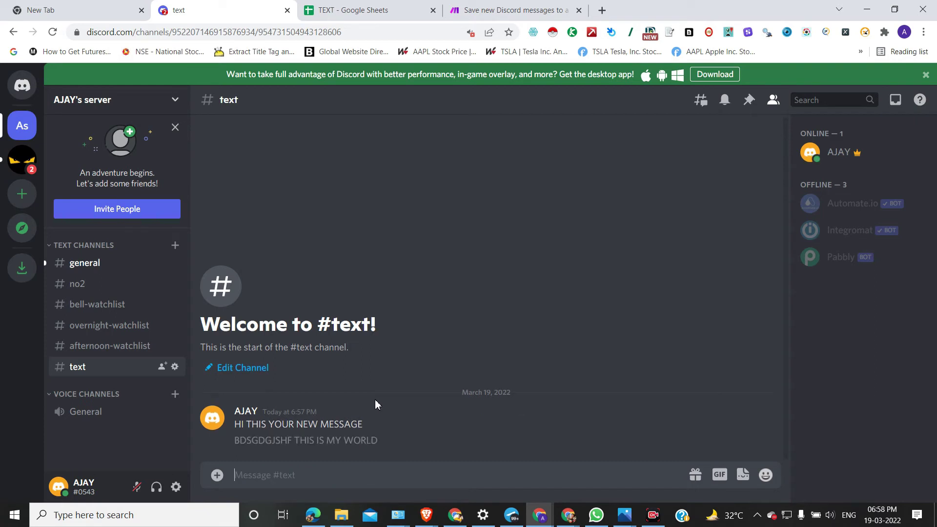
{"action": "left_click", "coordinate": [511, 10]}
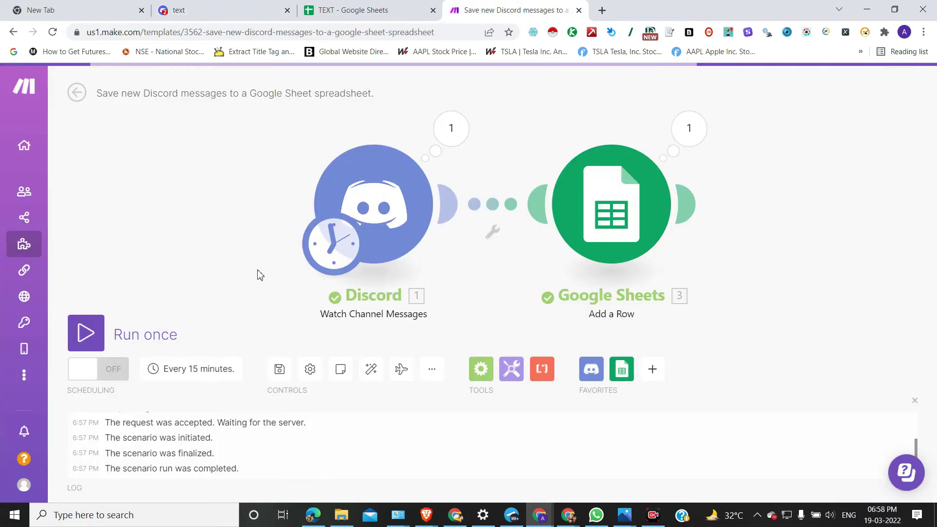
{"action": "left_click", "coordinate": [84, 331]}
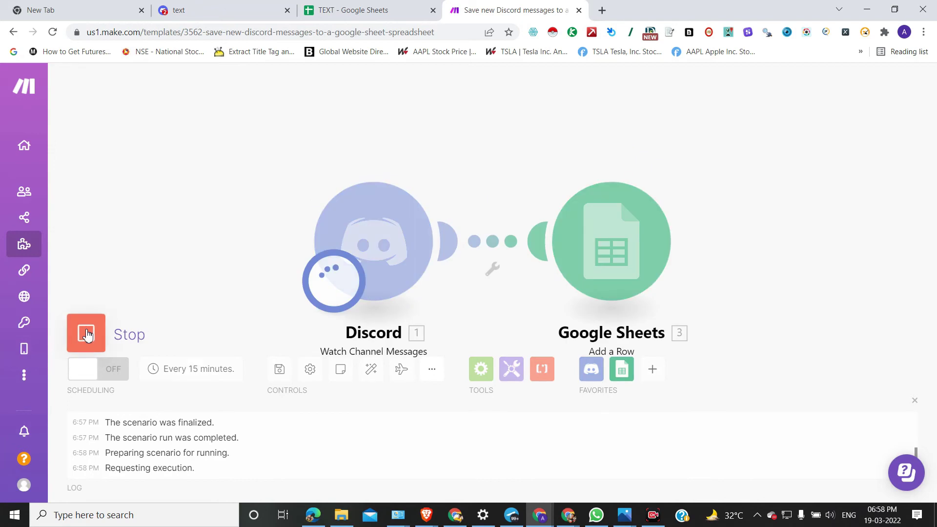
Check the TEXT spreadsheet for the row added from the second Discord message
{"action": "left_click", "coordinate": [426, 2]}
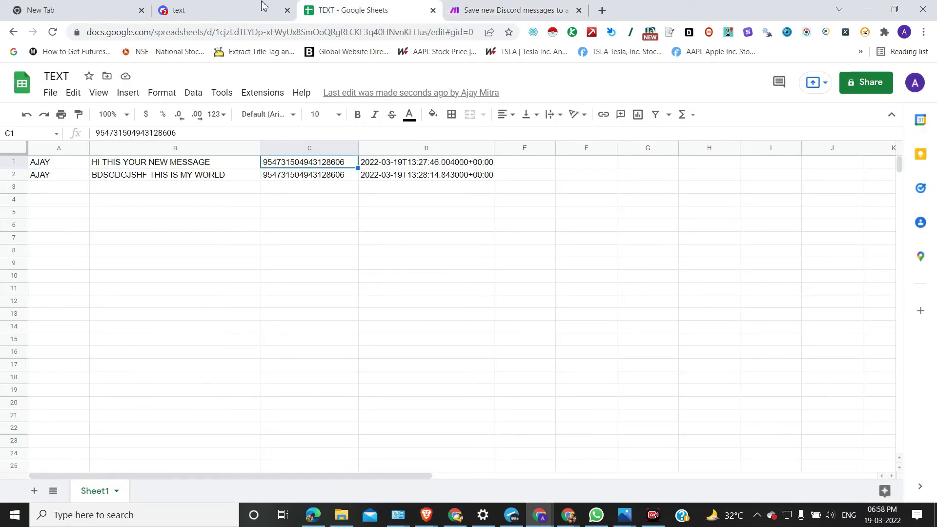
{"action": "left_click", "coordinate": [285, 225]}
{"action": "left_click", "coordinate": [208, 214]}
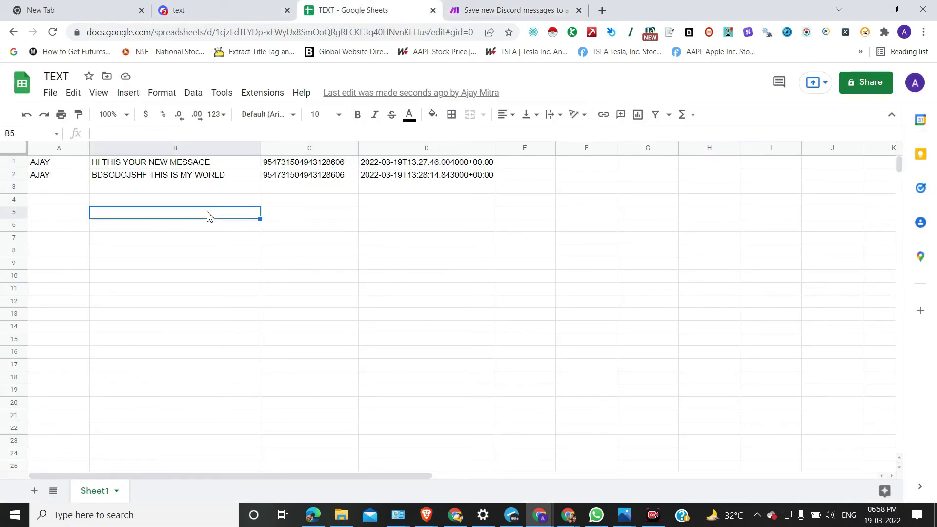
{"action": "left_click", "coordinate": [231, 188]}
Open Make's list of all scenarios and activate the first "Save new Discord messages to a Google Sheet spreadsheet" scenario
{"action": "left_click", "coordinate": [494, 9]}
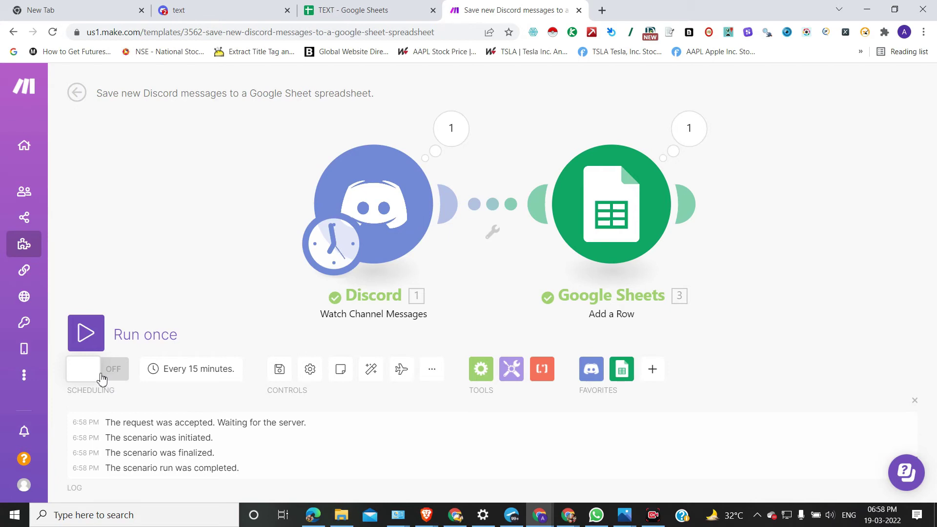
{"action": "scroll", "coordinate": [209, 355], "scroll_direction": "down", "scroll_amount": 1}
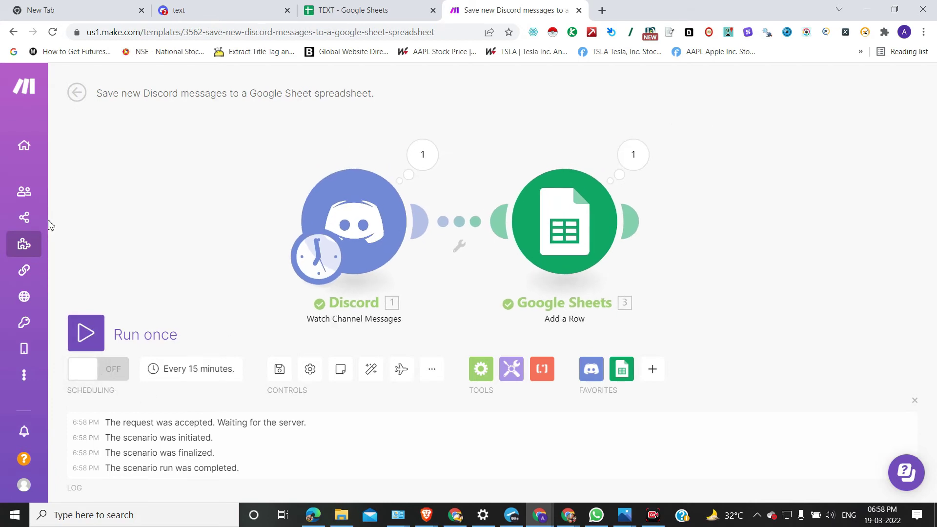
{"action": "left_click", "coordinate": [26, 220]}
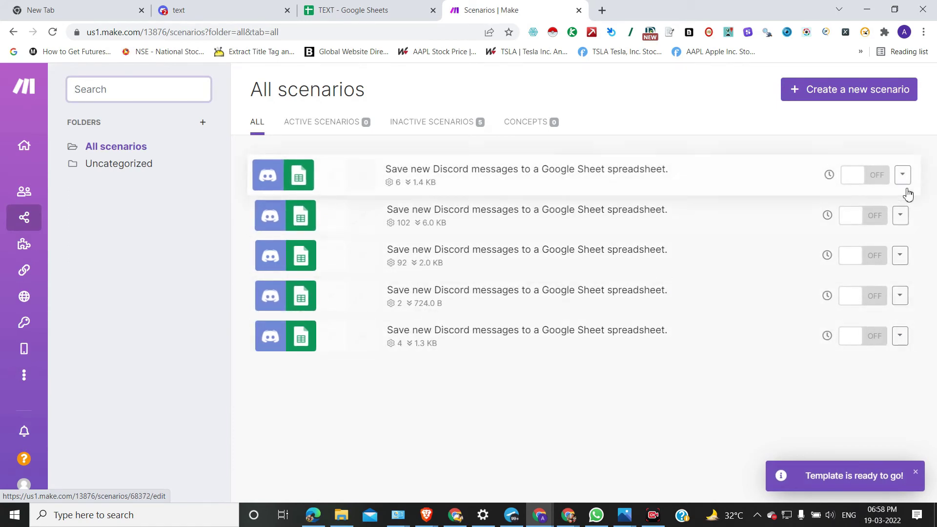
{"action": "left_click", "coordinate": [878, 179]}
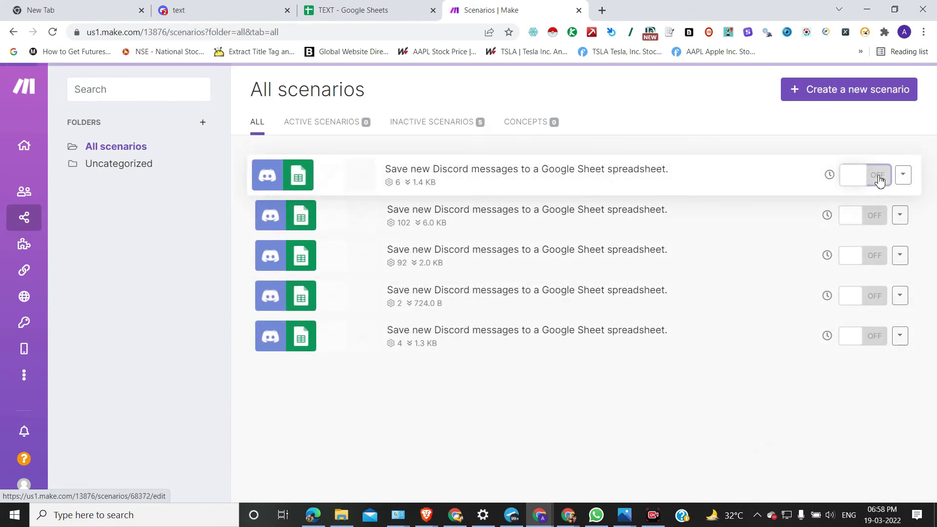
Post "IT IS MEE" as a third test message in Discord's text channel
{"action": "left_click", "coordinate": [361, 11]}
{"action": "left_click", "coordinate": [239, 9]}
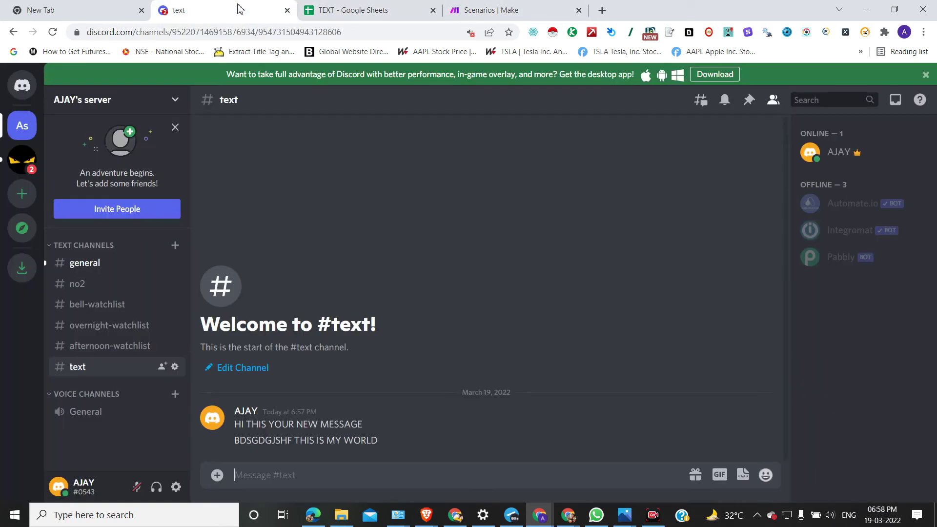
{"action": "type", "text": "B"}
{"action": "key", "text": "BackSpace"}
{"action": "type", "text": "OT"}
{"action": "key", "text": "BackSpace"}
{"action": "key", "text": "BackSpace"}
{"action": "key", "text": "BackSpace"}
{"action": "type", "text": "IT IS MEE"}
{"action": "key", "text": "Return"}
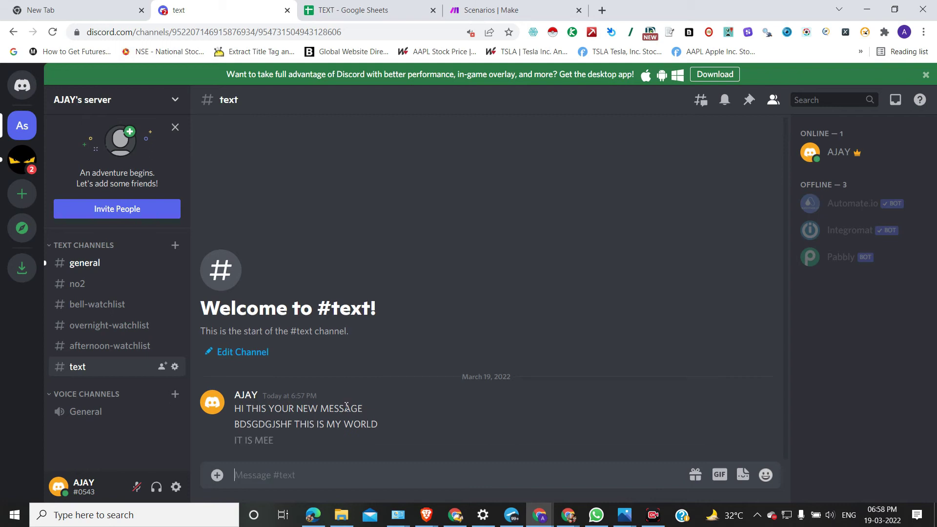
Check the TEXT spreadsheet for a row from the third Discord message
{"action": "left_click", "coordinate": [337, 9]}
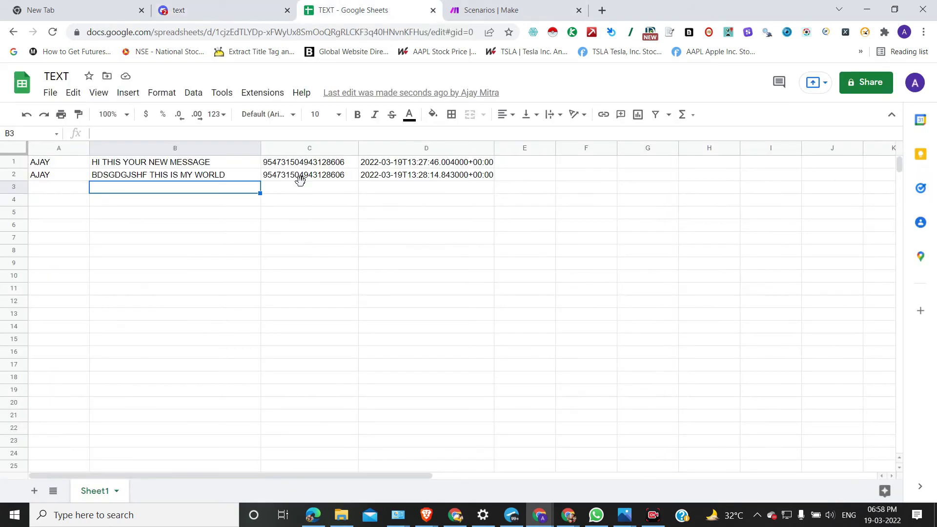
{"action": "left_click", "coordinate": [300, 180]}
{"action": "left_click", "coordinate": [331, 191]}
Inspect the activated Make scenario's schedule interval without changing it, and return to the team dashboard
{"action": "left_click", "coordinate": [508, 9]}
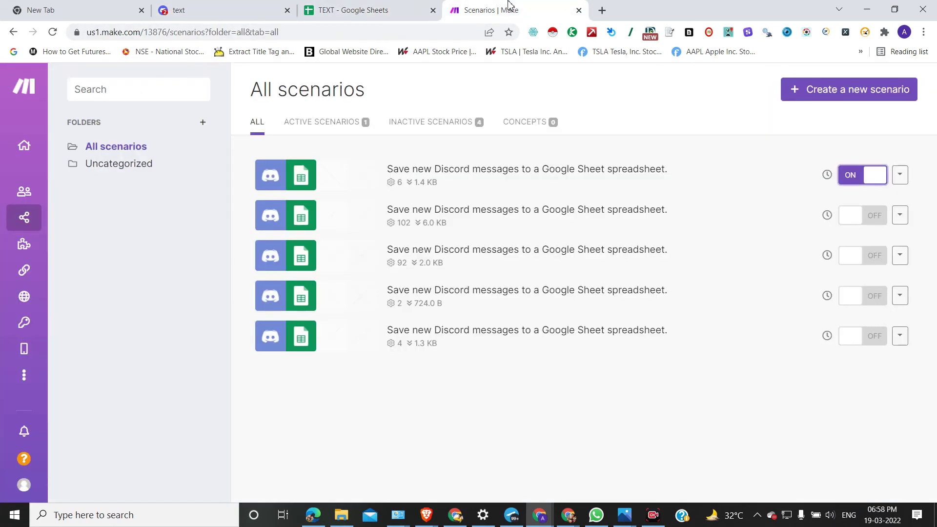
{"action": "mouse_move", "coordinate": [19, 201]}
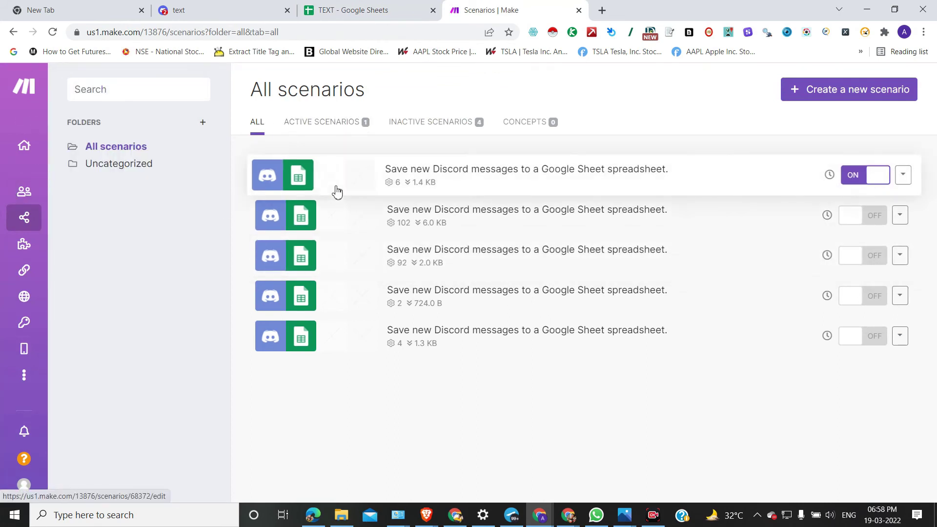
{"action": "left_click", "coordinate": [334, 191]}
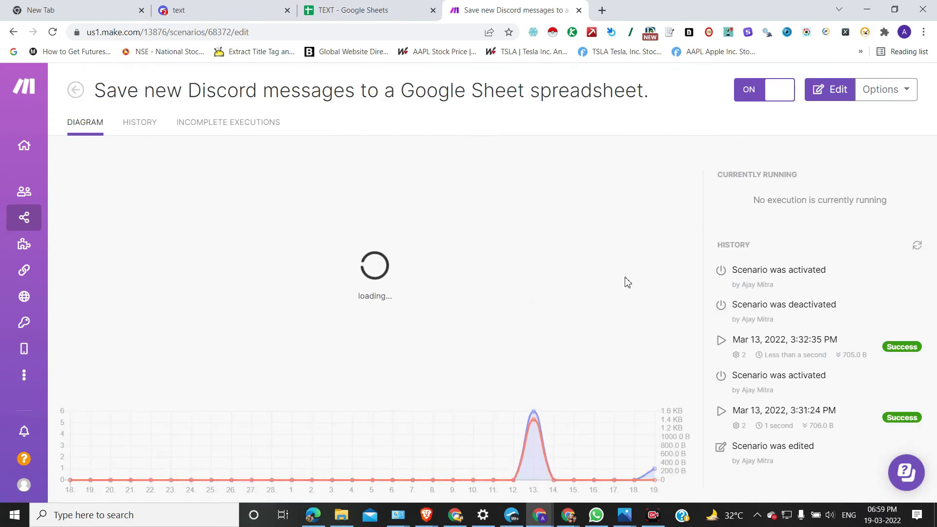
{"action": "left_click", "coordinate": [493, 240]}
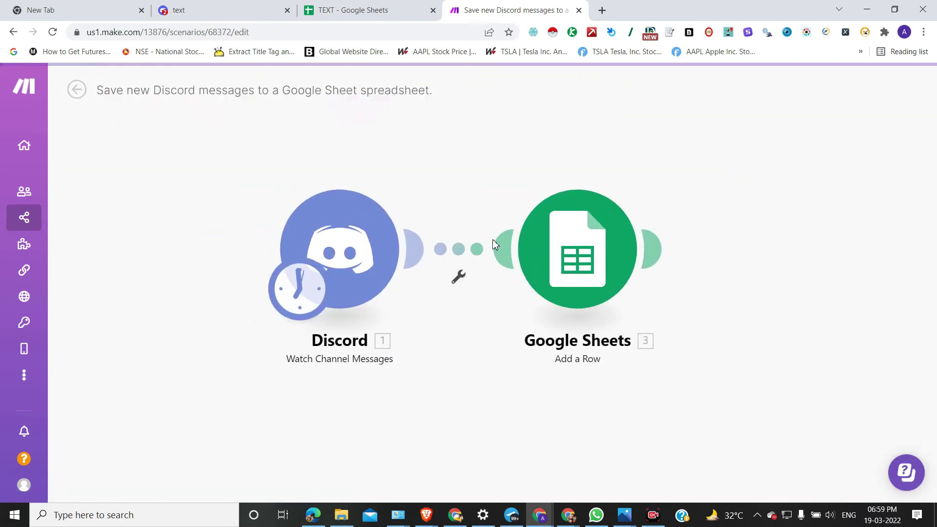
{"action": "left_click", "coordinate": [193, 475]}
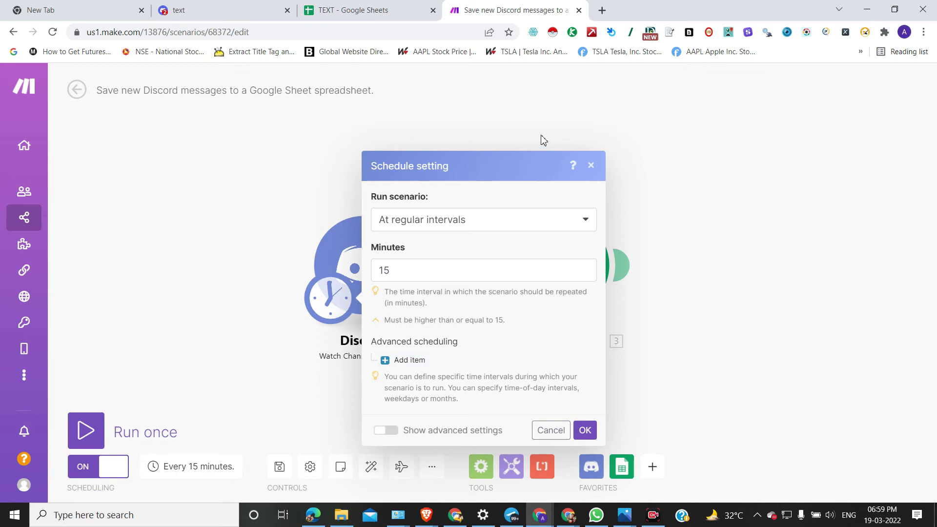
{"action": "left_click", "coordinate": [589, 164]}
{"action": "mouse_move", "coordinate": [85, 192]}
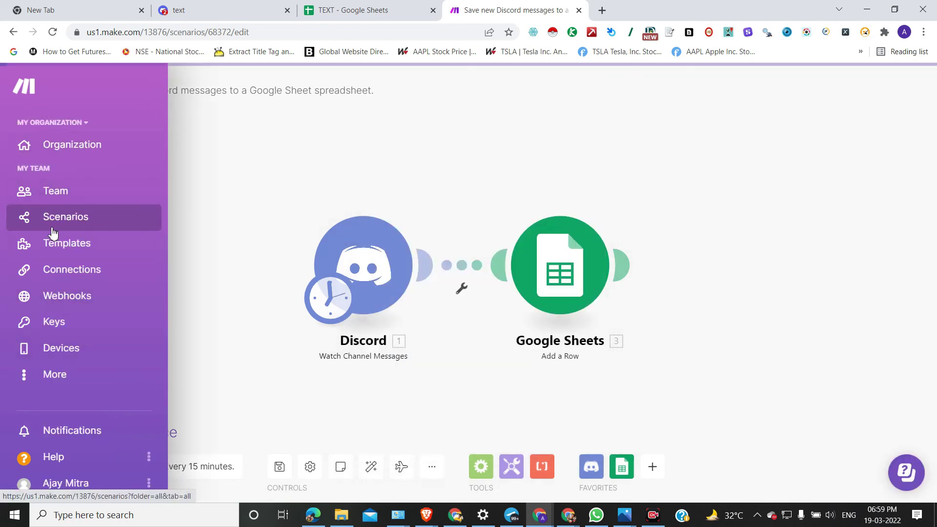
{"action": "left_click", "coordinate": [32, 82]}
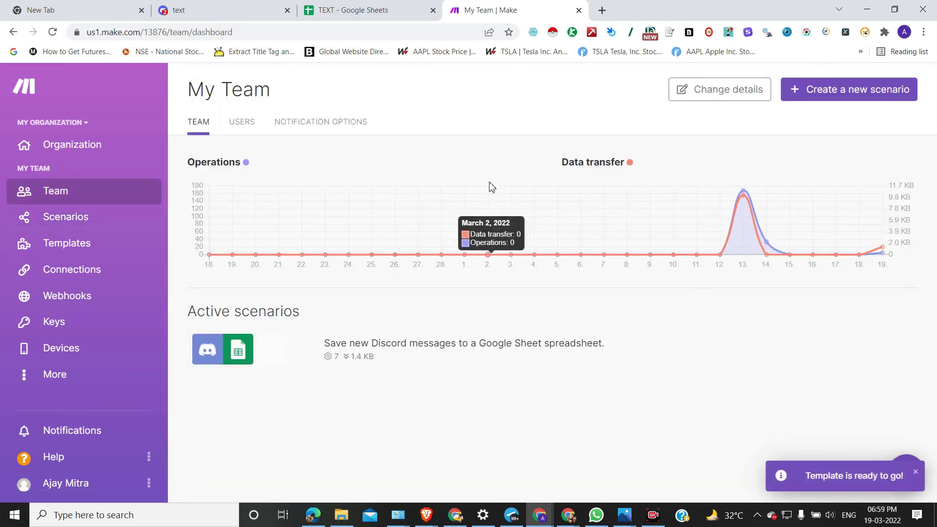
Search Google for "INTROGOMAT" in a new browser tab and look through the results for the Integromat site
{"action": "left_click", "coordinate": [600, 9]}
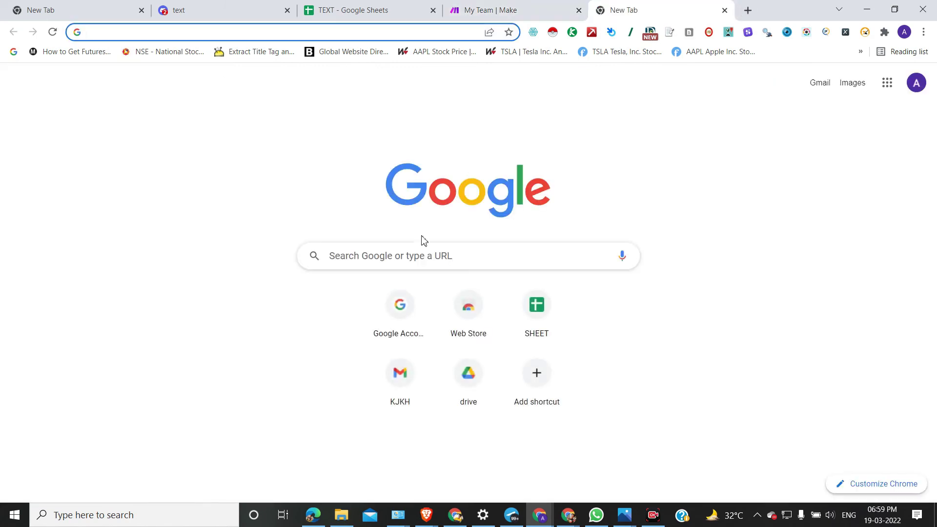
{"action": "left_click", "coordinate": [423, 257]}
{"action": "type", "text": "INYRO"}
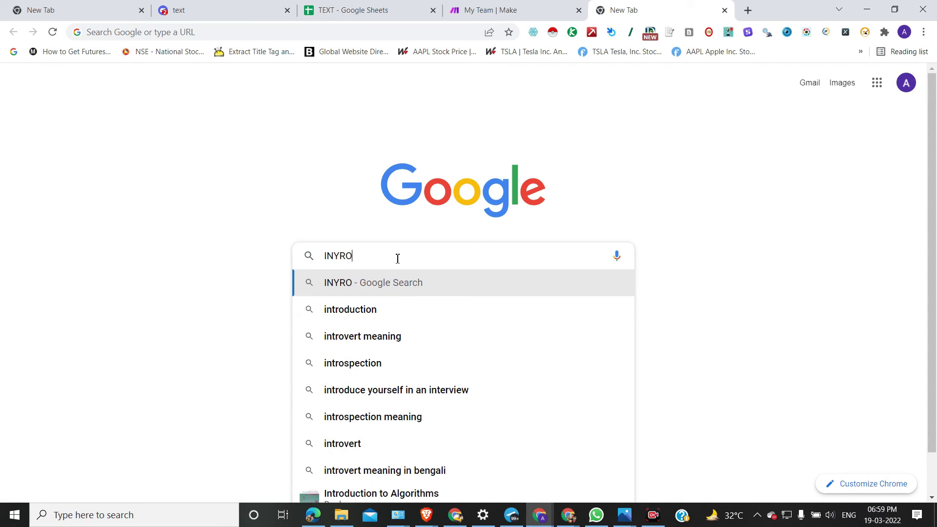
{"action": "key", "text": "BackSpace"}
{"action": "key", "text": "BackSpace"}
{"action": "key", "text": "BackSpace"}
{"action": "type", "text": "T"}
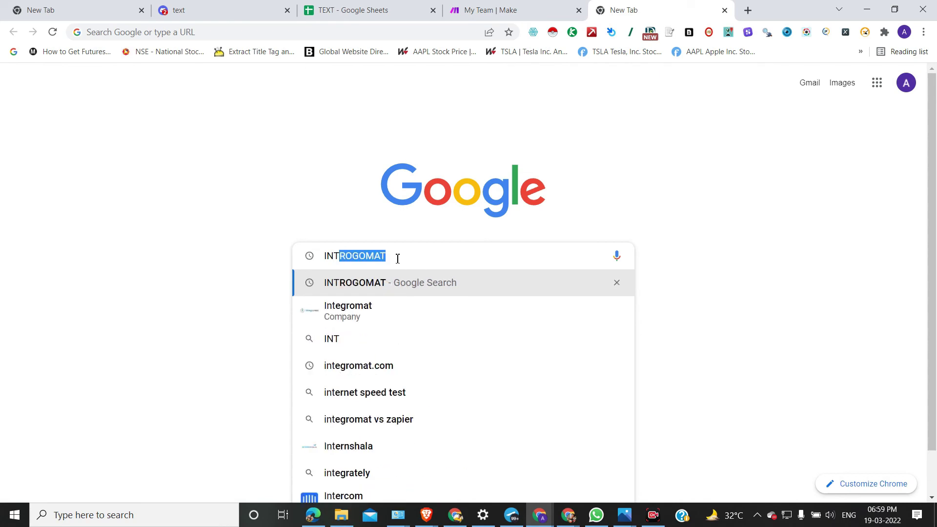
{"action": "left_click", "coordinate": [396, 294]}
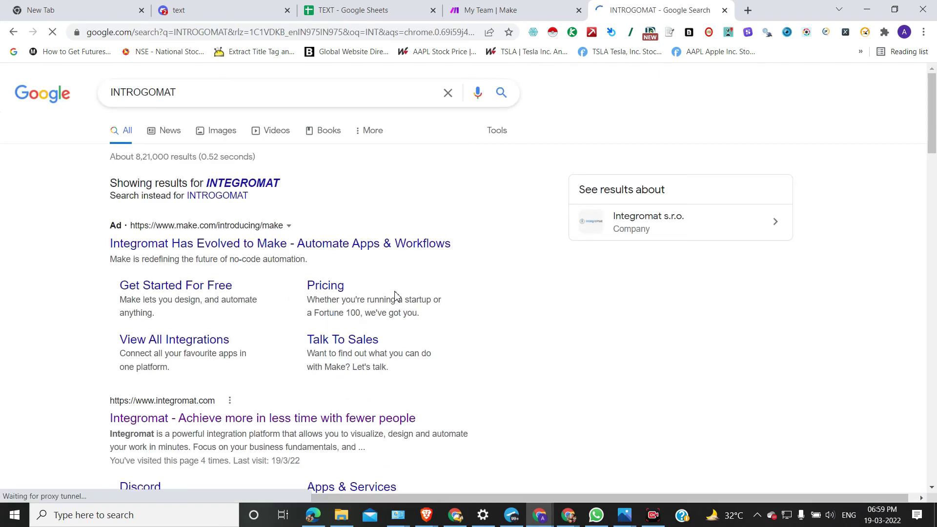
{"action": "scroll", "coordinate": [317, 340], "scroll_direction": "down", "scroll_amount": 2}
{"action": "scroll", "coordinate": [317, 341], "scroll_direction": "down", "scroll_amount": 1}
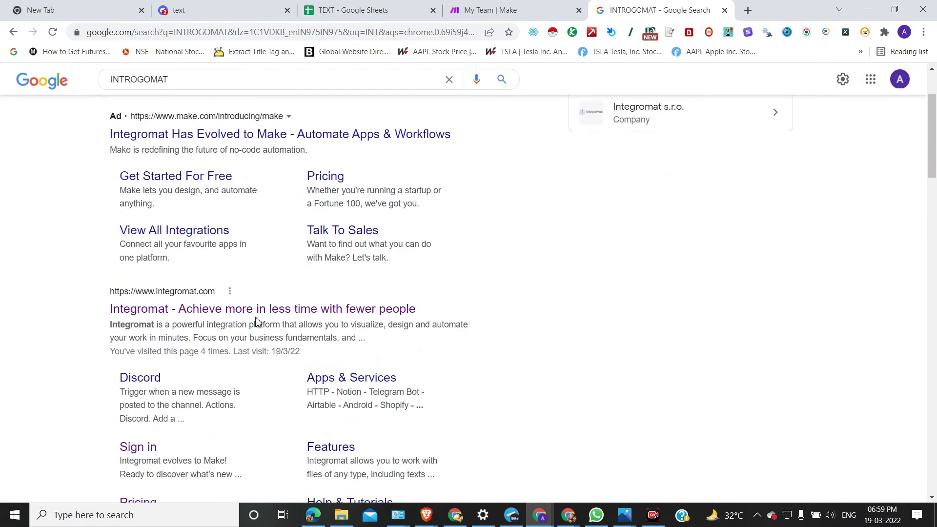
Open the Integromat site, go through to Make's pricing page and read the plan features, including the Core plan's minimum scheduling interval
{"action": "left_click", "coordinate": [254, 313]}
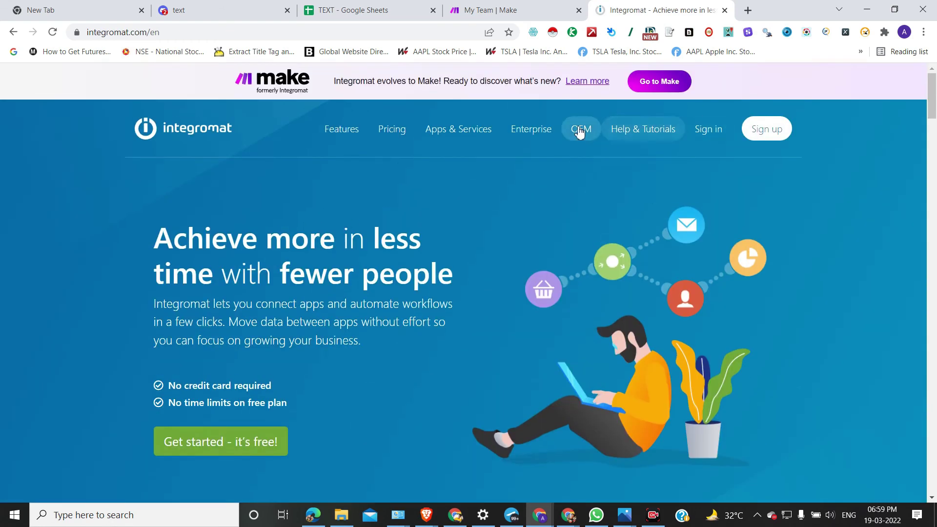
{"action": "left_click", "coordinate": [407, 130]}
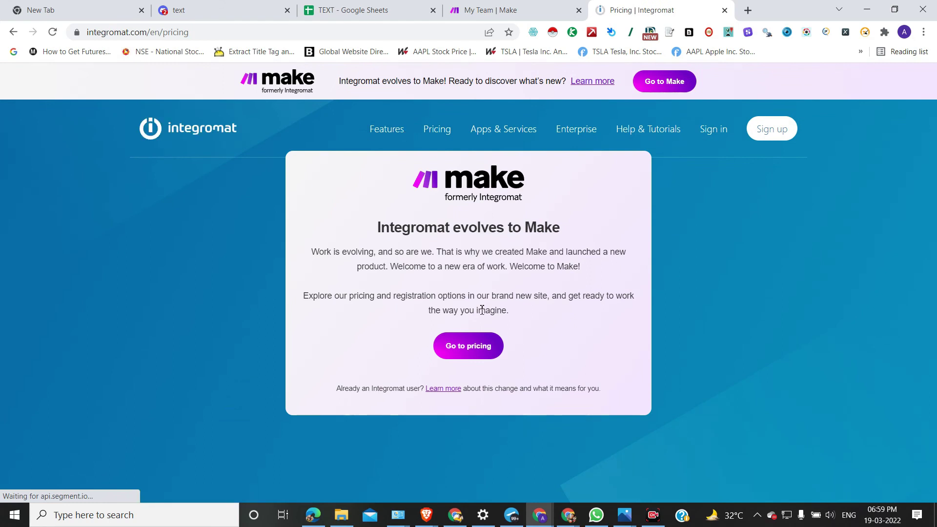
{"action": "left_click", "coordinate": [476, 347]}
{"action": "scroll", "coordinate": [473, 349], "scroll_direction": "down", "scroll_amount": 4}
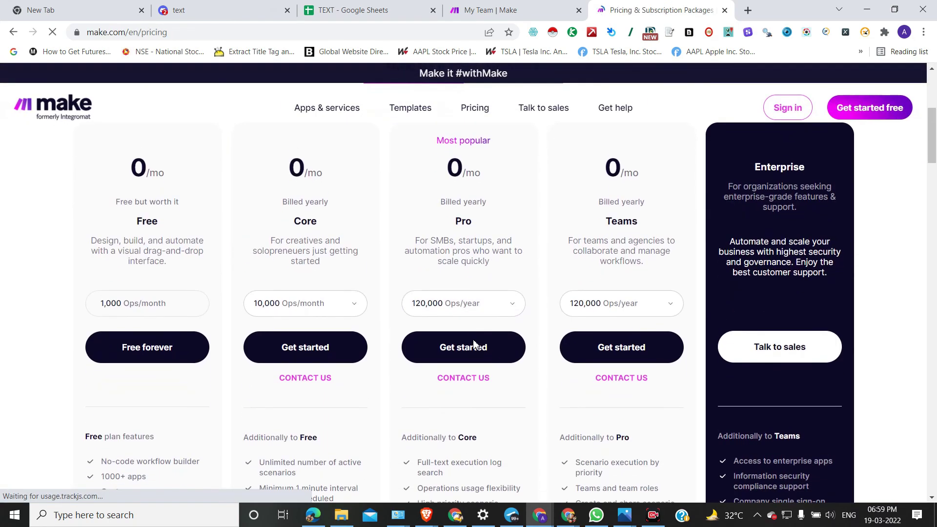
{"action": "scroll", "coordinate": [350, 251], "scroll_direction": "down", "scroll_amount": 4}
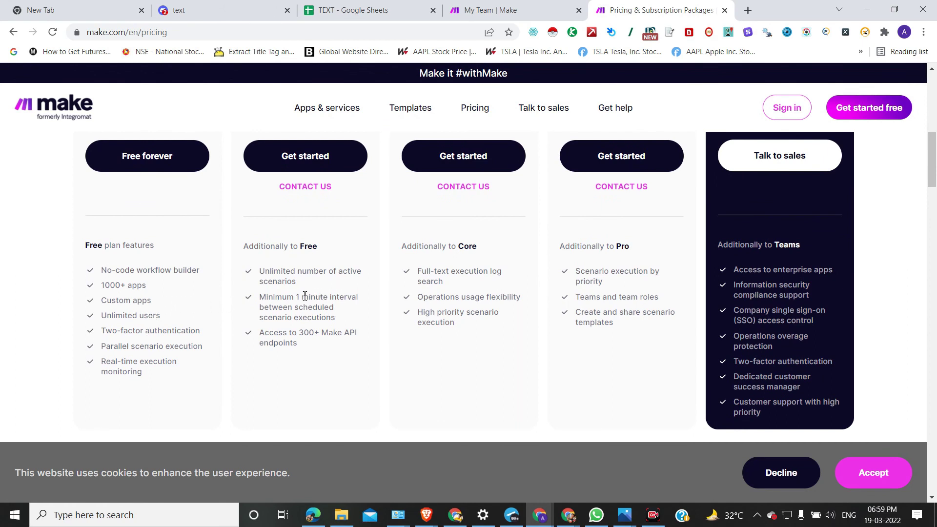
{"action": "left_click", "coordinate": [327, 299]}
Post "KKKKK" as another test message in Discord's text channel
{"action": "left_click", "coordinate": [245, 12]}
{"action": "type", "text": "KKKKK"}
{"action": "key", "text": "Return"}
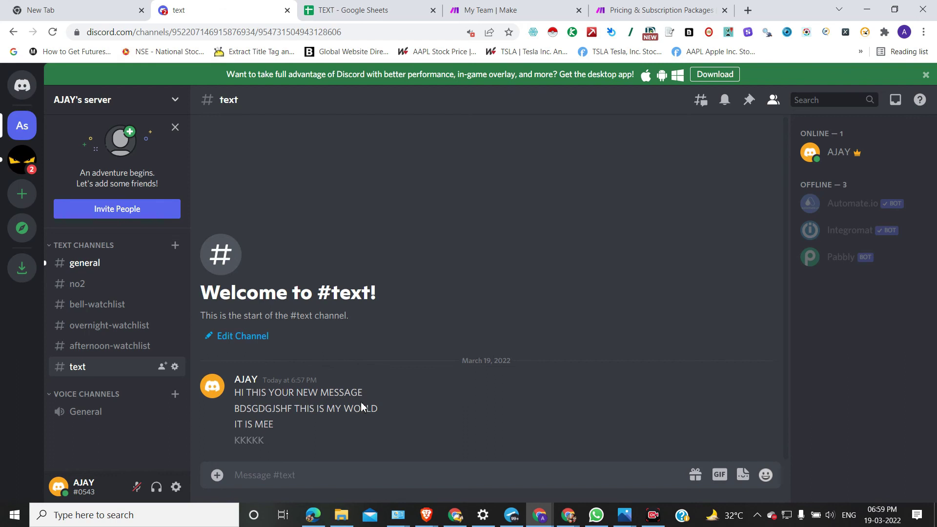
Return to Make's pricing page and compare the plans' annual prices, operation allowances and included features
{"action": "left_click", "coordinate": [610, 9]}
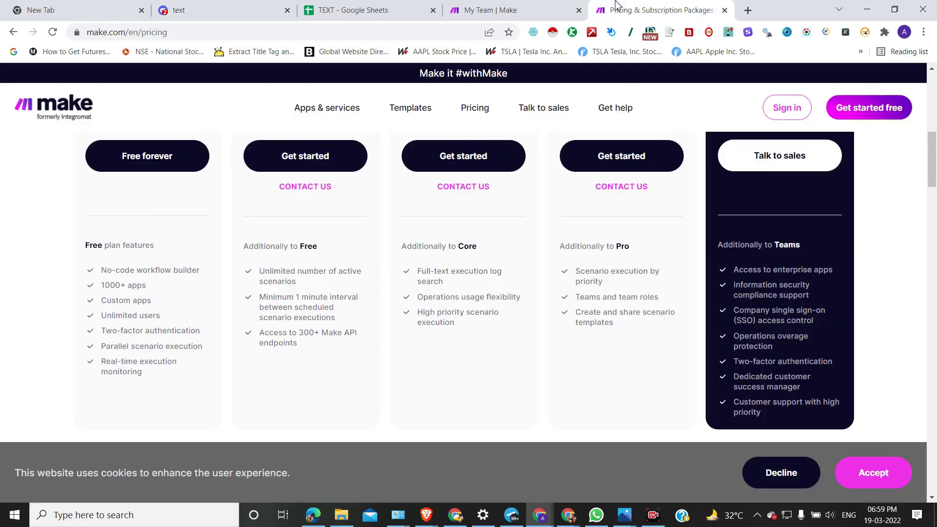
{"action": "left_click", "coordinate": [390, 4]}
{"action": "left_click", "coordinate": [608, 5]}
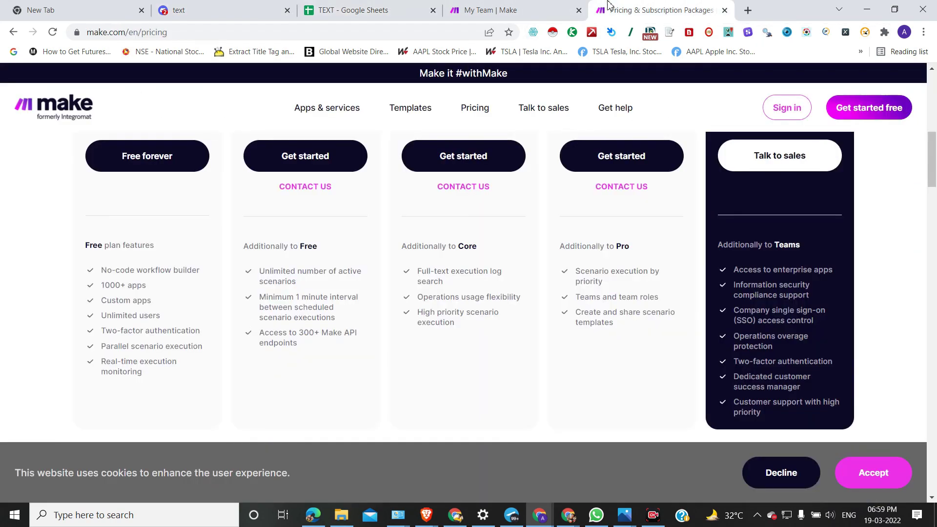
{"action": "scroll", "coordinate": [315, 240], "scroll_direction": "up", "scroll_amount": 6}
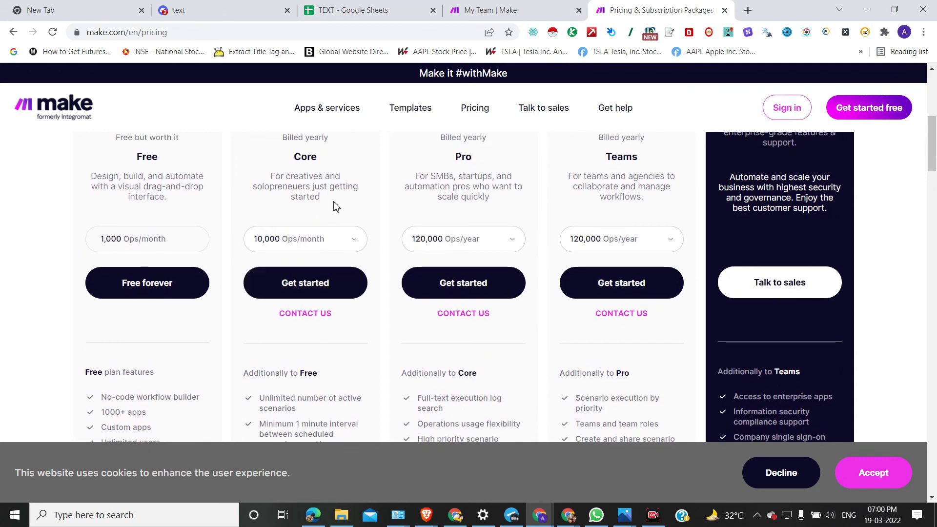
{"action": "scroll", "coordinate": [371, 249], "scroll_direction": "down", "scroll_amount": 8}
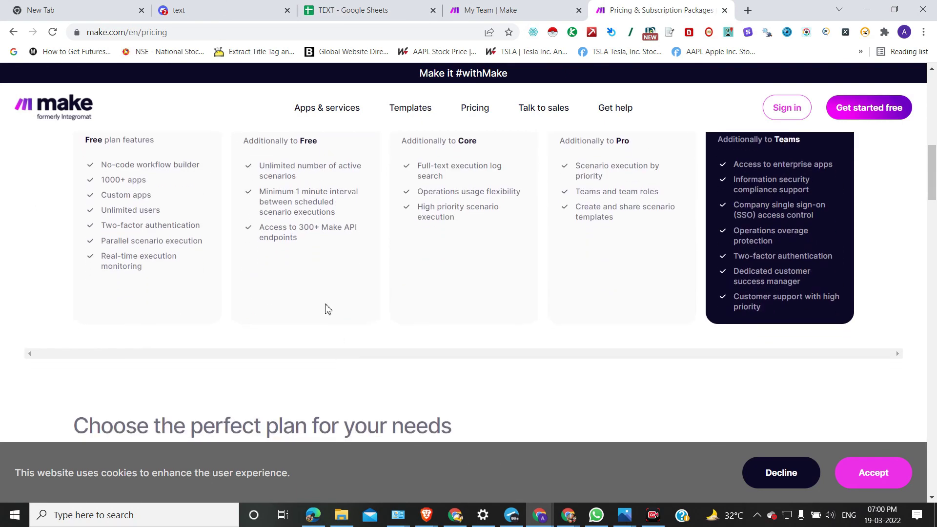
{"action": "scroll", "coordinate": [312, 195], "scroll_direction": "up", "scroll_amount": 4}
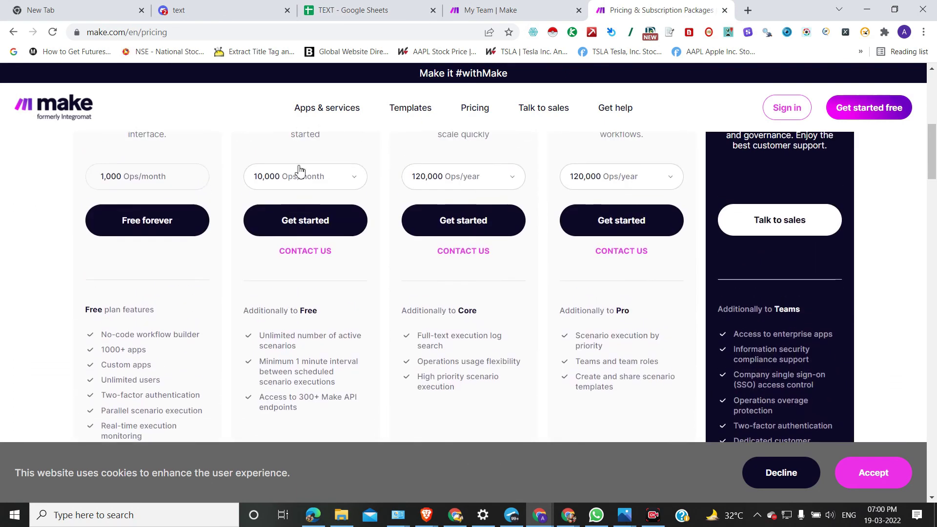
{"action": "scroll", "coordinate": [430, 234], "scroll_direction": "up", "scroll_amount": 2}
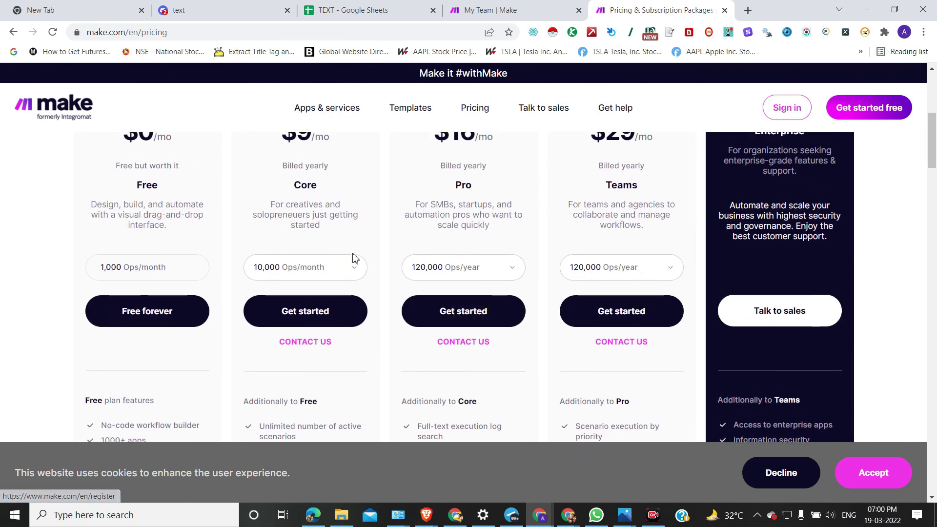
{"action": "scroll", "coordinate": [445, 253], "scroll_direction": "up", "scroll_amount": 3}
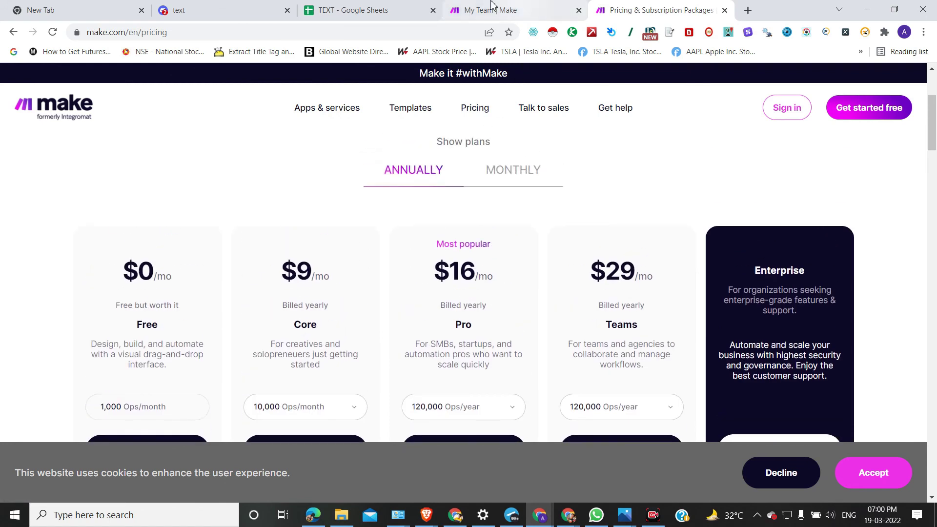
Review the messages in Discord's text channel and check the TEXT spreadsheet for rows from the latest ones
{"action": "left_click", "coordinate": [205, 9]}
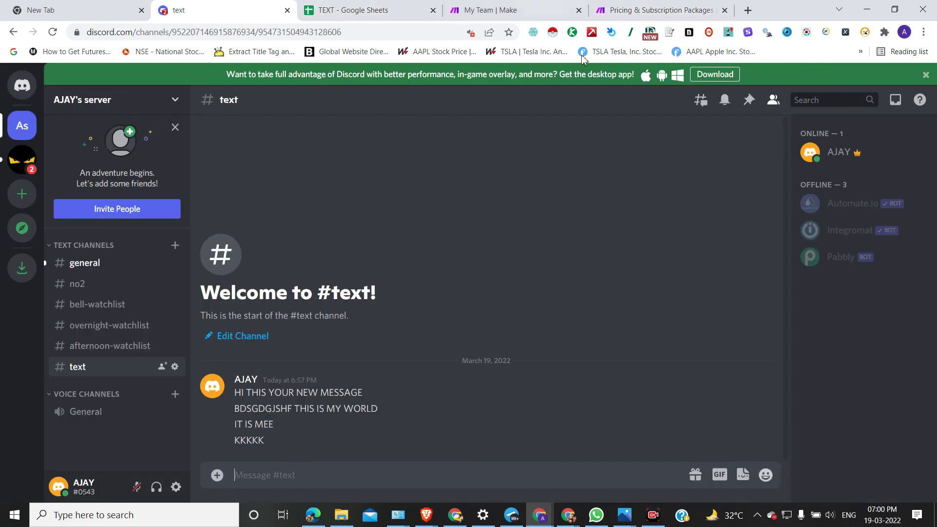
{"action": "left_click", "coordinate": [398, 7]}
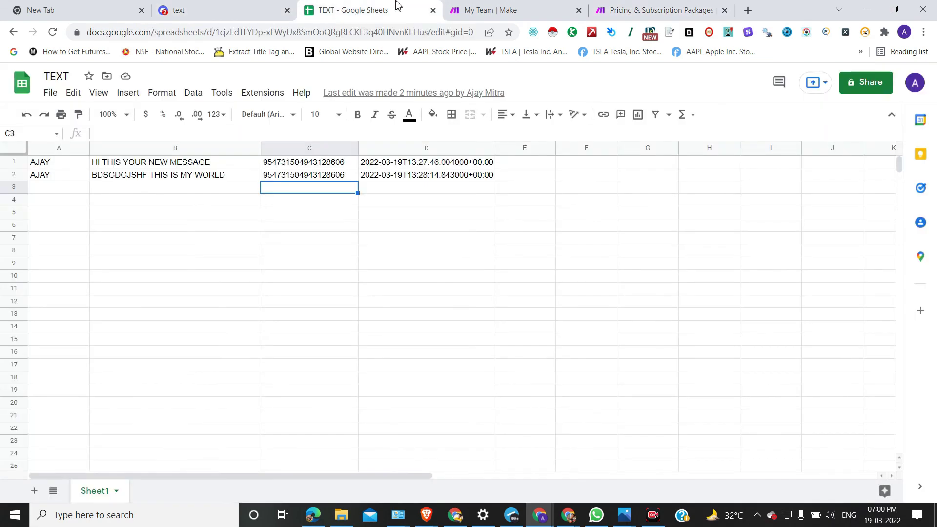
{"action": "left_click", "coordinate": [447, 304]}
{"action": "left_click", "coordinate": [523, 203]}
{"action": "left_click", "coordinate": [522, 188]}
{"action": "left_click", "coordinate": [519, 177]}
{"action": "left_click", "coordinate": [519, 166]}
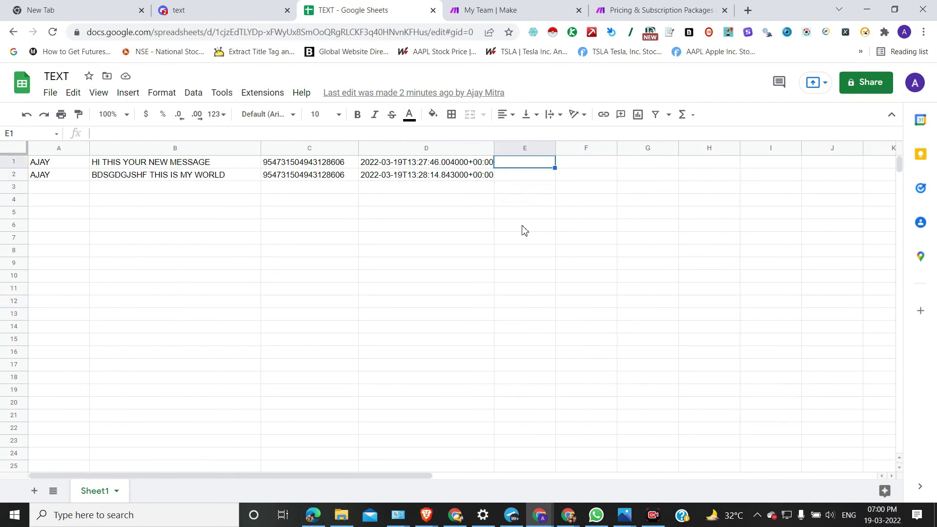
{"action": "left_click", "coordinate": [526, 239]}
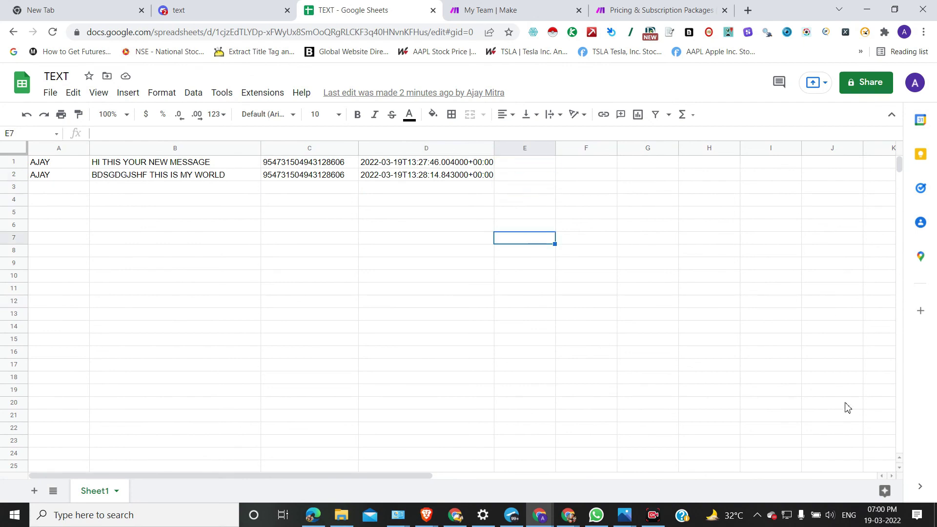